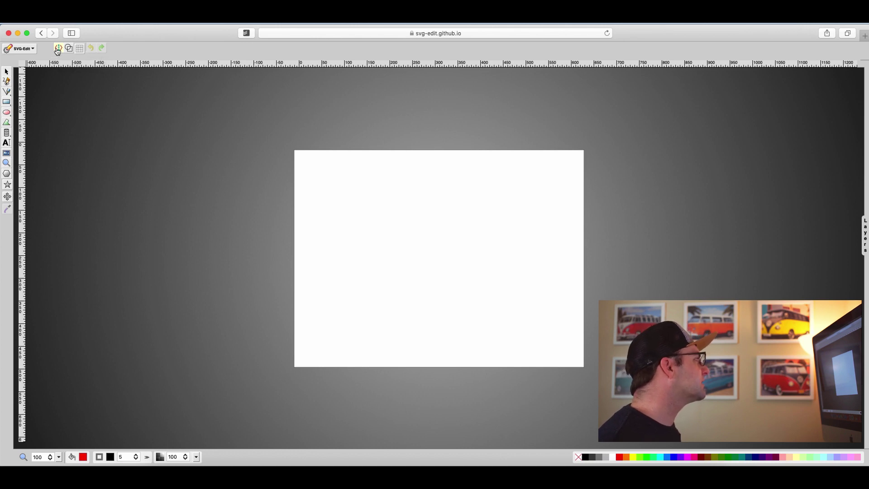
Show the grid on the canvas and hide it again
{"action": "left_click", "coordinate": [80, 50]}
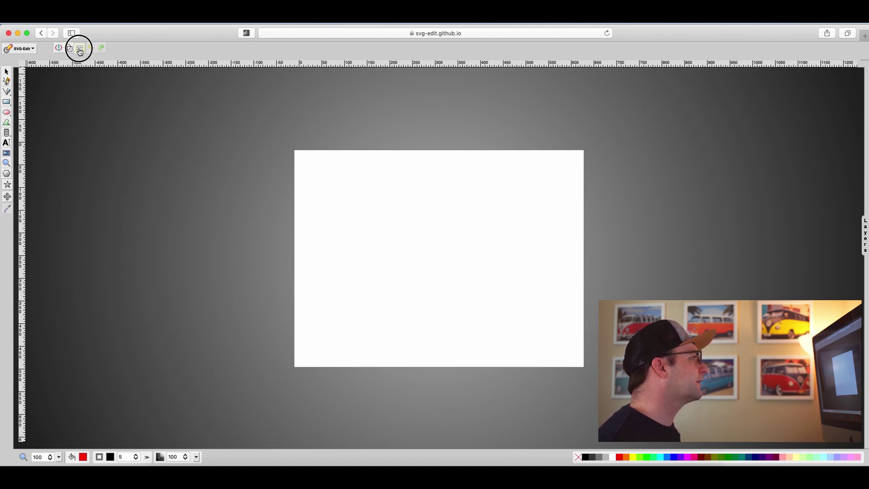
{"action": "left_click", "coordinate": [80, 51]}
{"action": "left_click", "coordinate": [80, 51]}
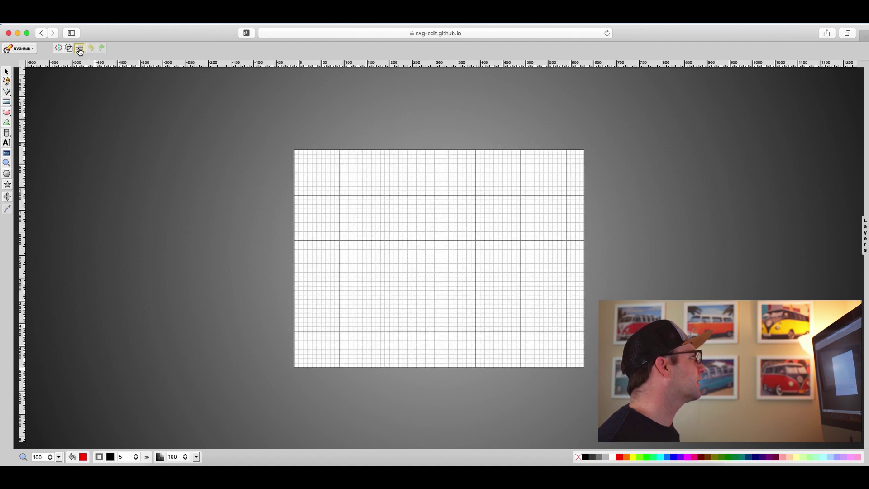
{"action": "left_click", "coordinate": [80, 50]}
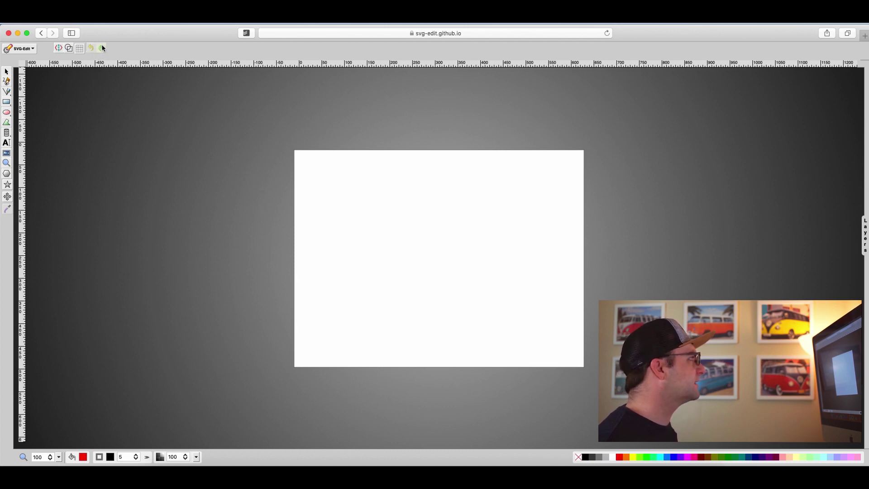
Draw a wavy freehand stroke across the middle of the canvas and move it up and left to about X 58, Y 72
{"action": "left_click", "coordinate": [8, 82]}
{"action": "mouse_move", "coordinate": [428, 249]}
{"action": "left_mouse_down"}
{"action": "mouse_move", "coordinate": [342, 221]}
{"action": "mouse_move", "coordinate": [458, 217]}
{"action": "mouse_move", "coordinate": [480, 261]}
{"action": "mouse_move", "coordinate": [516, 242]}
{"action": "mouse_move", "coordinate": [548, 245]}
{"action": "left_mouse_up"}
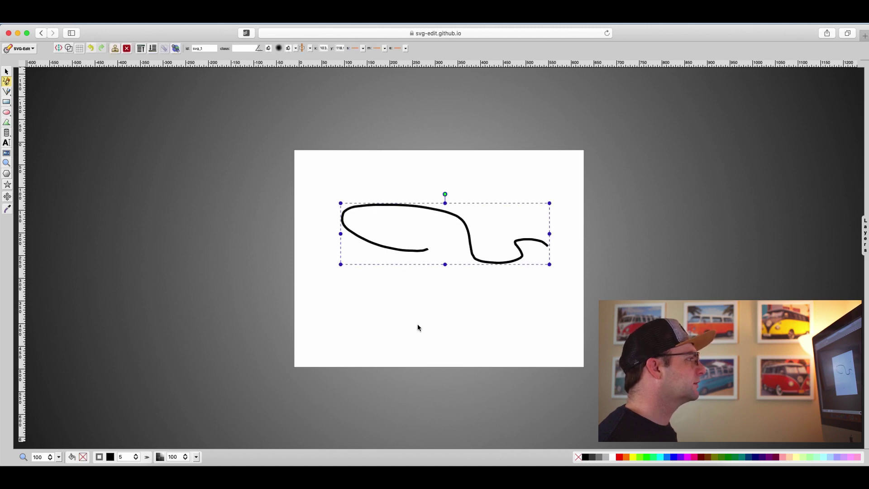
{"action": "left_click", "coordinate": [7, 72]}
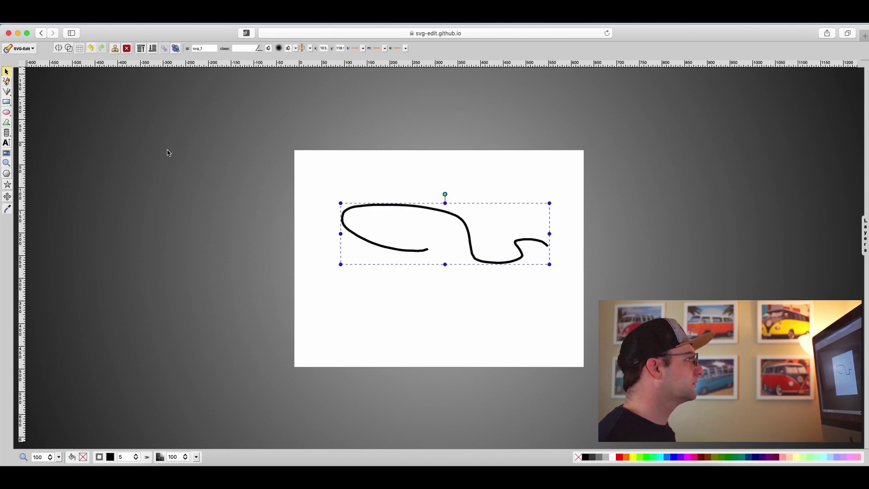
{"action": "left_click_drag", "start_coordinate": [387, 205], "coordinate": [356, 184]}
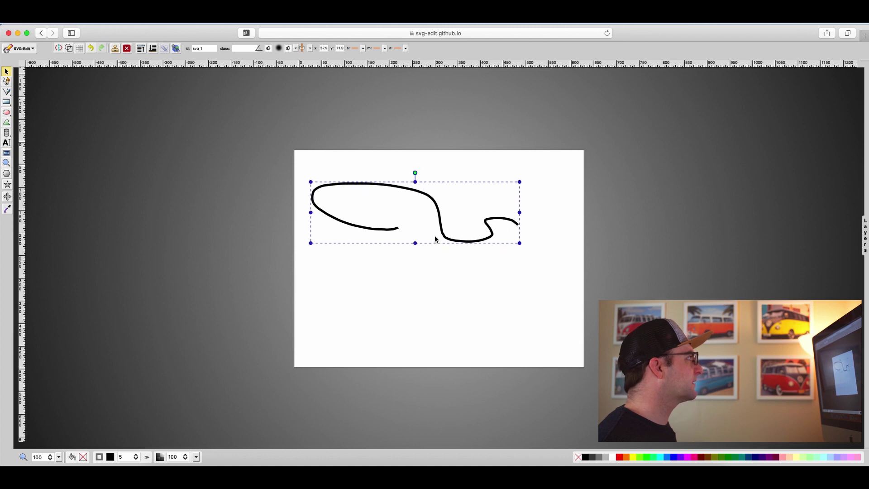
Try to draw a connector from below the freehand stroke's left end toward the lower middle of the canvas
{"action": "left_click", "coordinate": [8, 93]}
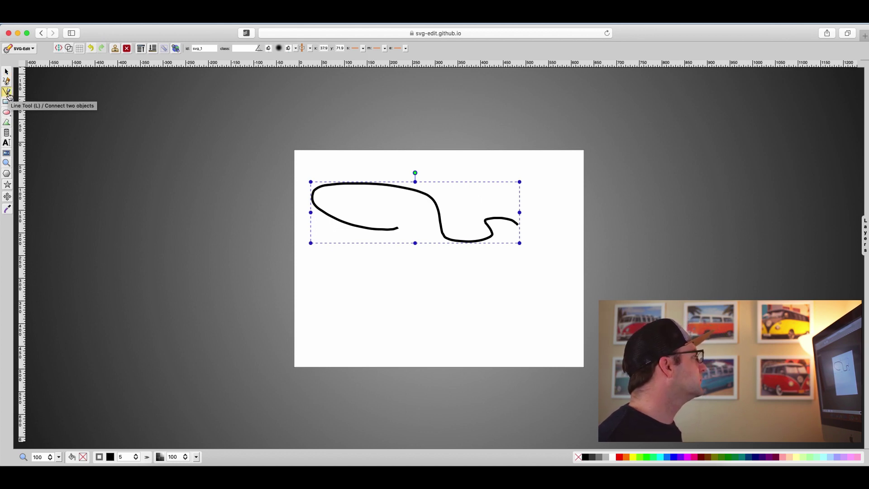
{"action": "left_click", "coordinate": [9, 94]}
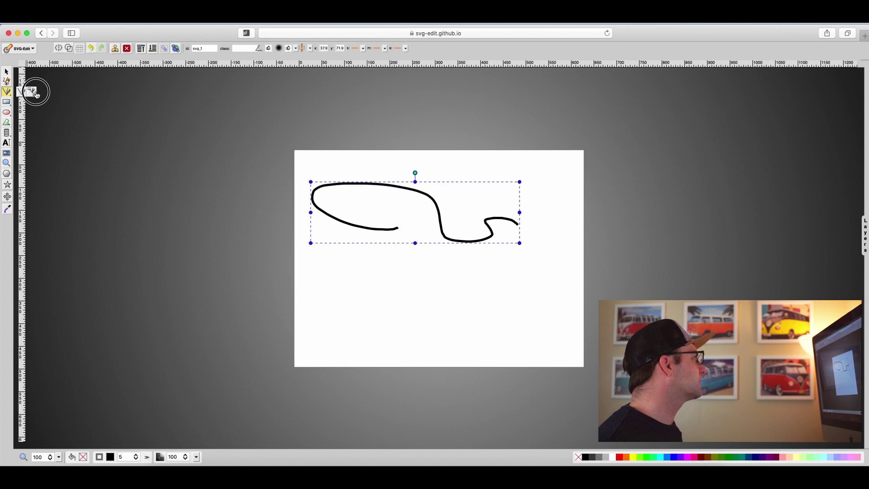
{"action": "left_click_drag", "start_coordinate": [311, 223], "coordinate": [408, 335]}
Draw a straight line below the freehand stroke, sloping down to the right from about 111, 277 to 607, 385
{"action": "left_click", "coordinate": [6, 92]}
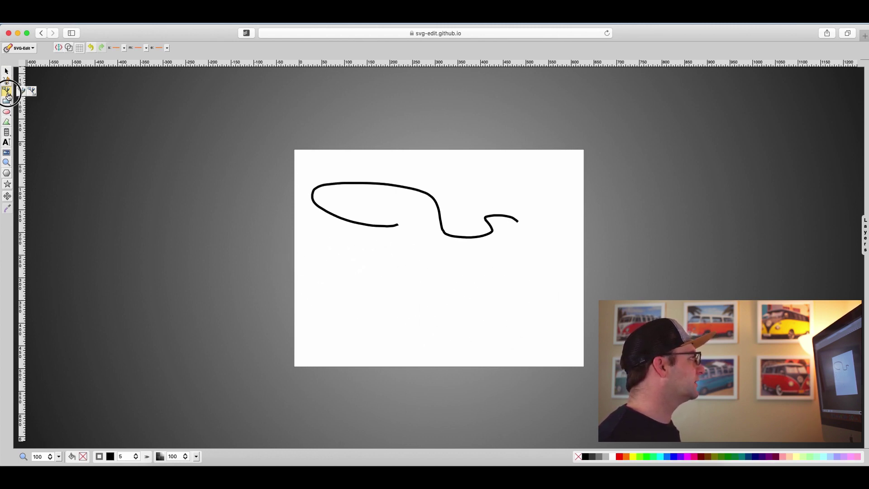
{"action": "left_click", "coordinate": [23, 95]}
{"action": "left_click_drag", "start_coordinate": [345, 275], "coordinate": [487, 282]}
Zoom the canvas in and out to view the drawing at different scales, ending at 130%
{"action": "scroll", "coordinate": [556, 289], "scroll_direction": "up", "scroll_amount": 3}
{"action": "scroll", "coordinate": [487, 282], "scroll_direction": "down", "scroll_amount": 5}
{"action": "scroll", "coordinate": [488, 282], "scroll_direction": "up", "scroll_amount": 5}
{"action": "scroll", "coordinate": [488, 282], "scroll_direction": "down", "scroll_amount": 5}
{"action": "scroll", "coordinate": [487, 282], "scroll_direction": "up", "scroll_amount": 5}
{"action": "scroll", "coordinate": [487, 282], "scroll_direction": "down", "scroll_amount": 4}
{"action": "scroll", "coordinate": [488, 282], "scroll_direction": "up", "scroll_amount": 2}
{"action": "scroll", "coordinate": [488, 282], "scroll_direction": "up", "scroll_amount": 1}
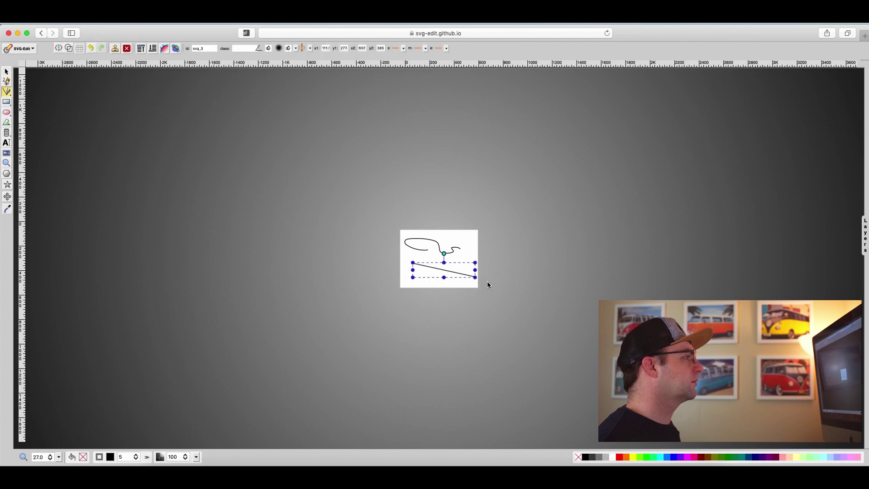
{"action": "scroll", "coordinate": [487, 281], "scroll_direction": "down", "scroll_amount": 1}
{"action": "scroll", "coordinate": [472, 275], "scroll_direction": "up", "scroll_amount": 10}
{"action": "scroll", "coordinate": [471, 275], "scroll_direction": "down", "scroll_amount": 10}
{"action": "scroll", "coordinate": [471, 275], "scroll_direction": "up", "scroll_amount": 10}
{"action": "scroll", "coordinate": [472, 278], "scroll_direction": "down", "scroll_amount": 5}
Draw a wide rectangle of about 337 by 118 near the canvas's upper edge, overlapping the freehand stroke
{"action": "left_click", "coordinate": [8, 93]}
{"action": "left_click", "coordinate": [30, 92]}
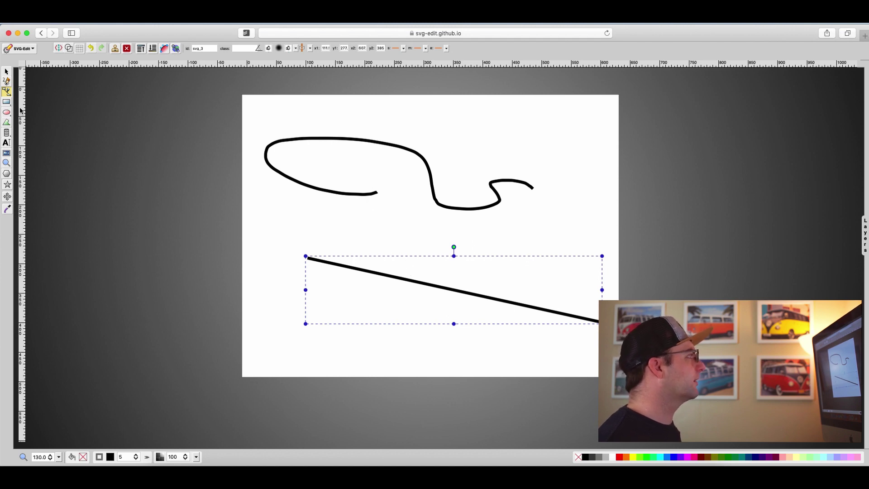
{"action": "left_click", "coordinate": [6, 104]}
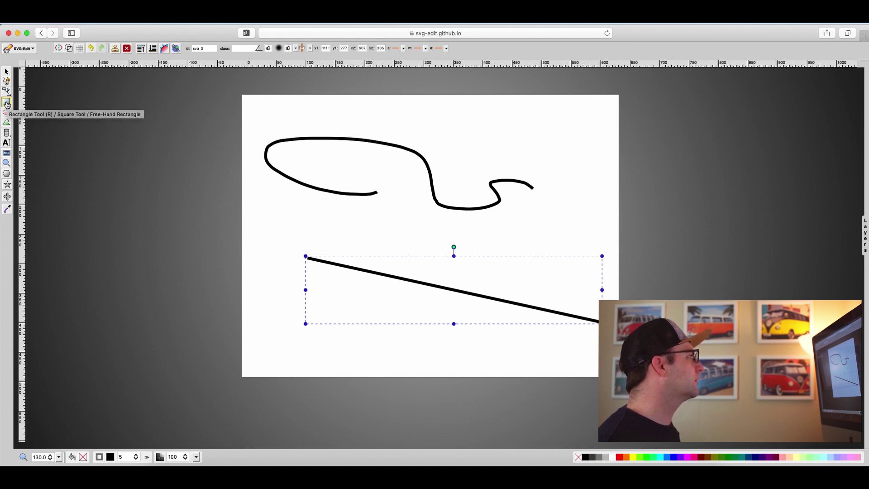
{"action": "left_click", "coordinate": [7, 104]}
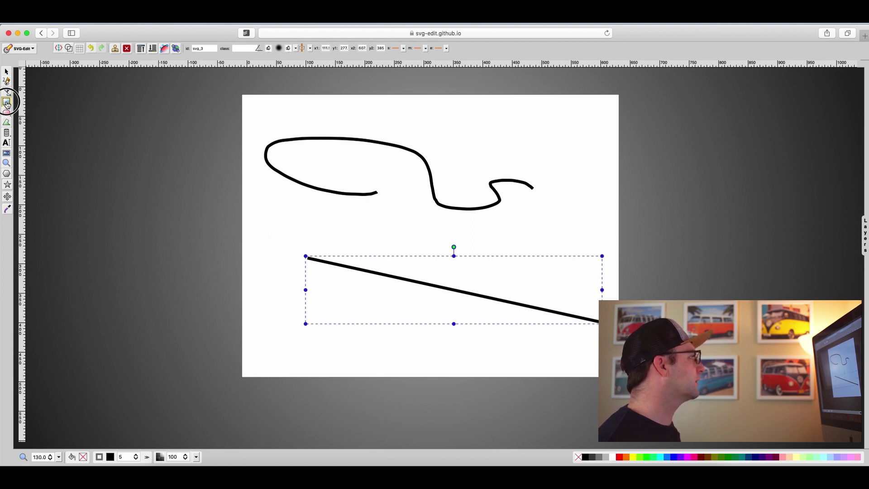
{"action": "left_click", "coordinate": [41, 106]}
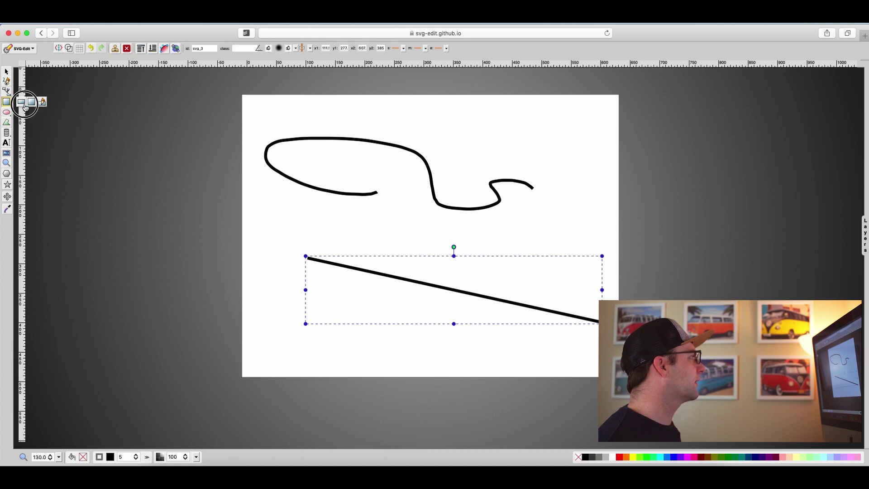
{"action": "left_click_drag", "start_coordinate": [326, 110], "coordinate": [529, 183]}
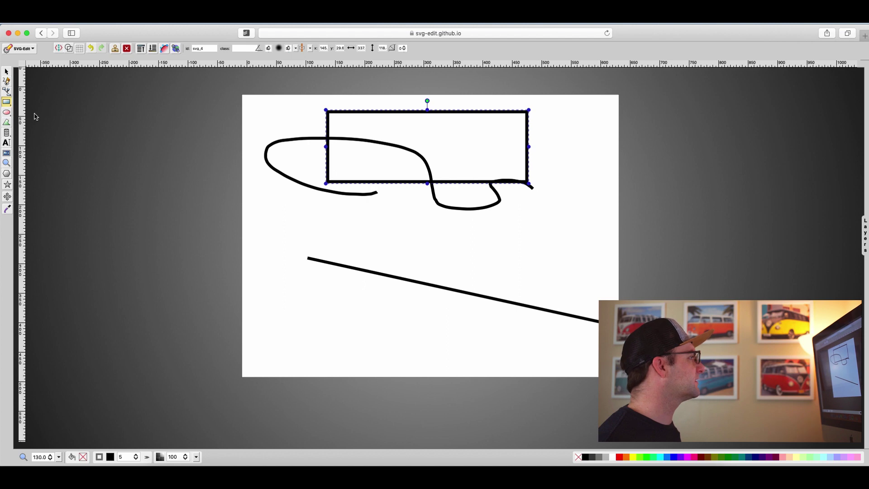
Draw a square of about 268 by 268 below the wide rectangle, over the left part of the sloping line
{"action": "left_click", "coordinate": [7, 102]}
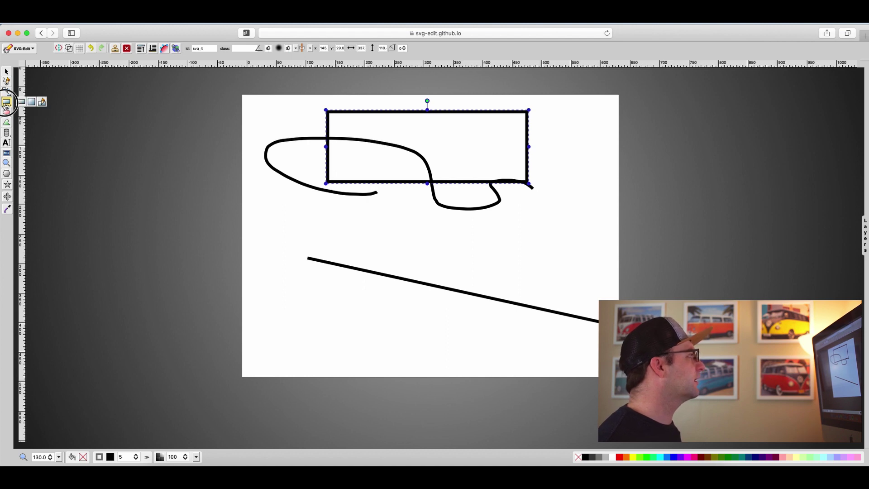
{"action": "left_click", "coordinate": [30, 107]}
{"action": "left_click_drag", "start_coordinate": [320, 197], "coordinate": [478, 273]}
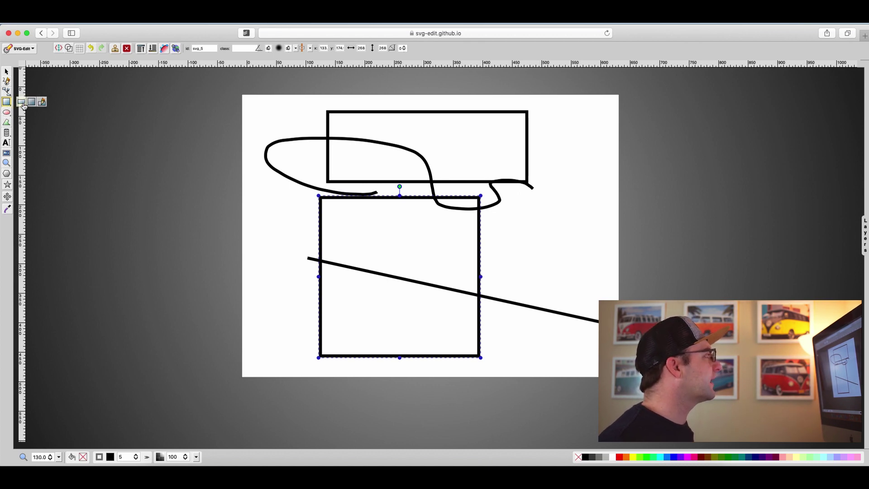
Draw a free-hand rectangle of about 168 by 103 to the right of the square
{"action": "left_click", "coordinate": [42, 102]}
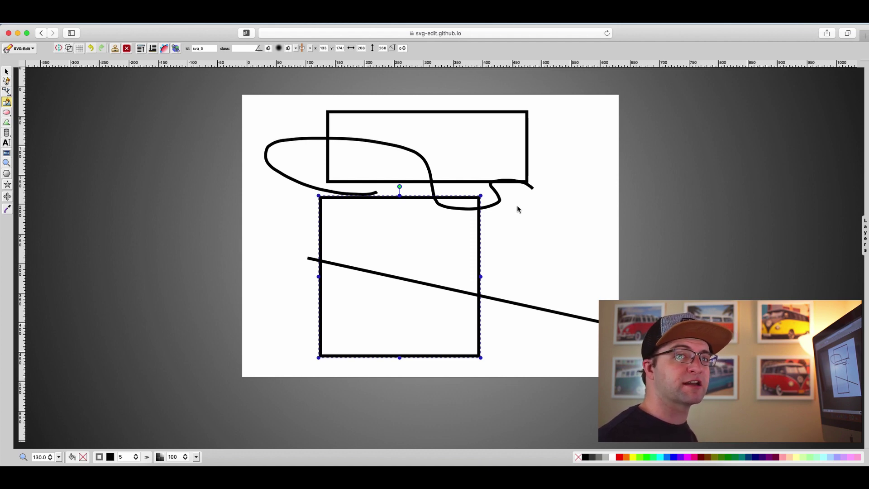
{"action": "left_click", "coordinate": [521, 204]}
{"action": "mouse_move", "coordinate": [520, 204]}
{"action": "left_mouse_down"}
{"action": "mouse_move", "coordinate": [601, 243]}
{"action": "mouse_move", "coordinate": [592, 258]}
{"action": "mouse_move", "coordinate": [538, 256]}
{"action": "mouse_move", "coordinate": [518, 206]}
{"action": "left_mouse_up"}
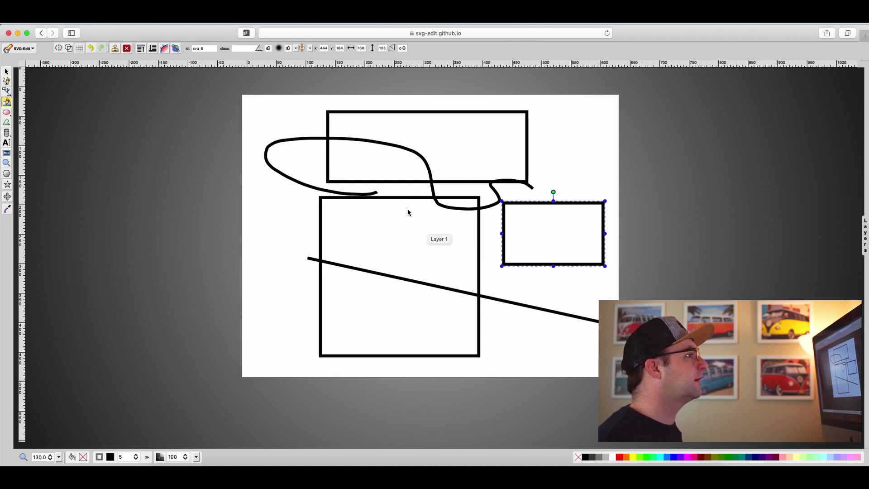
Display the layers list, then select the small rectangle, the wide rectangle and the freehand stroke in turn
{"action": "left_click", "coordinate": [865, 236]}
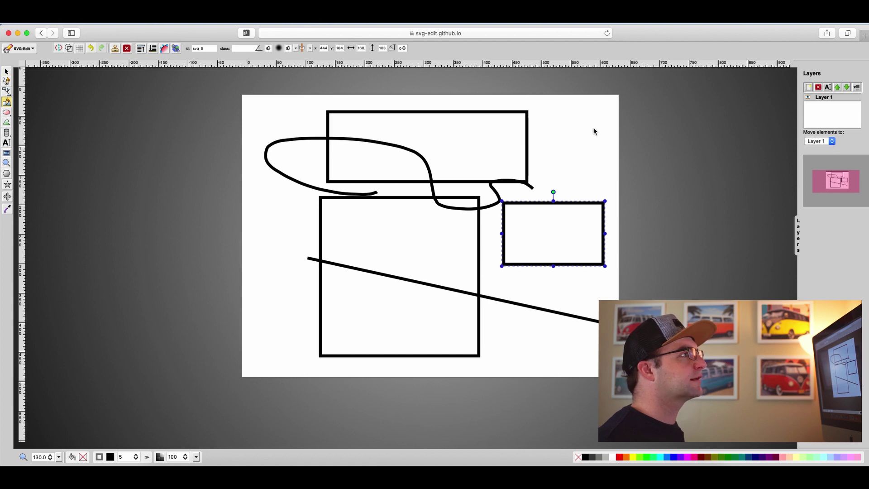
{"action": "left_click", "coordinate": [817, 105]}
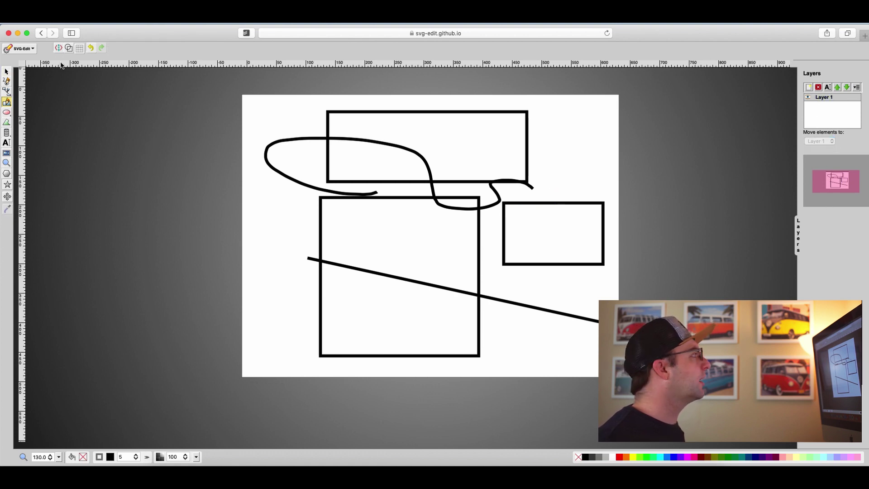
{"action": "left_click", "coordinate": [6, 72]}
{"action": "left_click", "coordinate": [545, 204]}
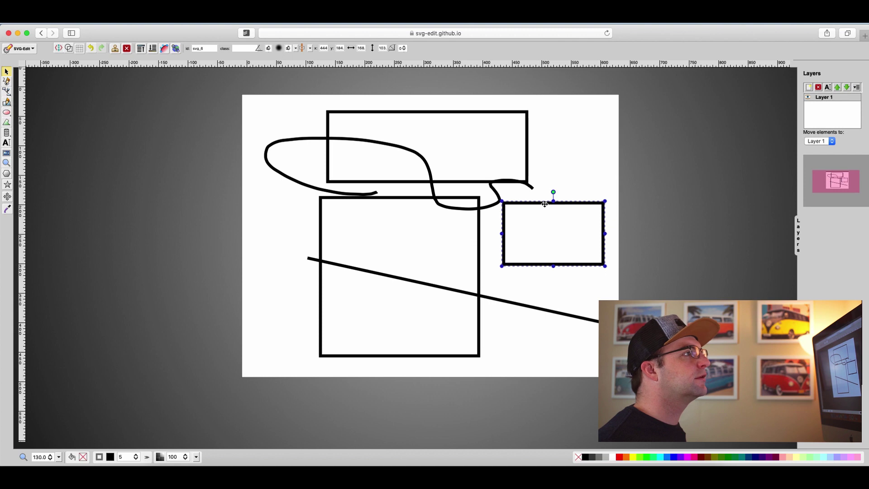
{"action": "left_click", "coordinate": [526, 154]}
{"action": "left_click", "coordinate": [502, 180]}
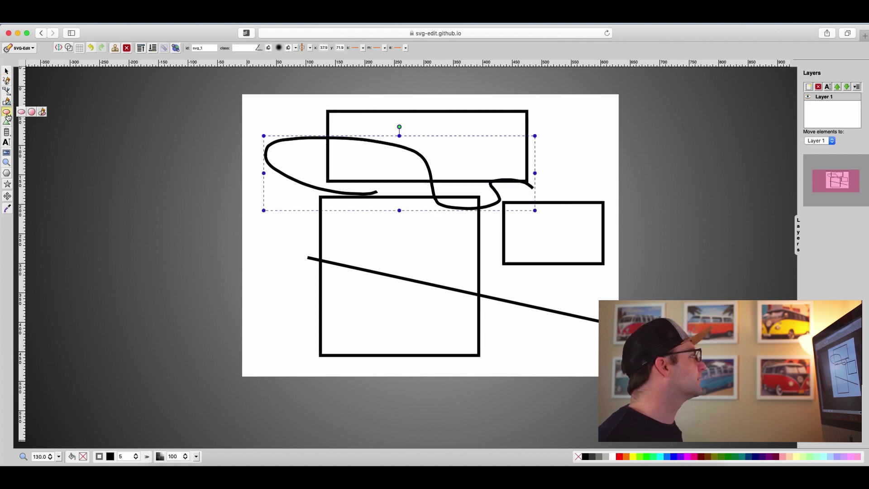
Draw two circles along the canvas's left edge, the upper with a radius of about 58 and the lower about 81
{"action": "left_click", "coordinate": [7, 113]}
{"action": "mouse_move", "coordinate": [7, 115]}
{"action": "left_mouse_down"}
{"action": "mouse_move", "coordinate": [32, 113]}
{"action": "mouse_move", "coordinate": [7, 113]}
{"action": "left_mouse_up"}
{"action": "left_click_drag", "start_coordinate": [278, 232], "coordinate": [308, 251]}
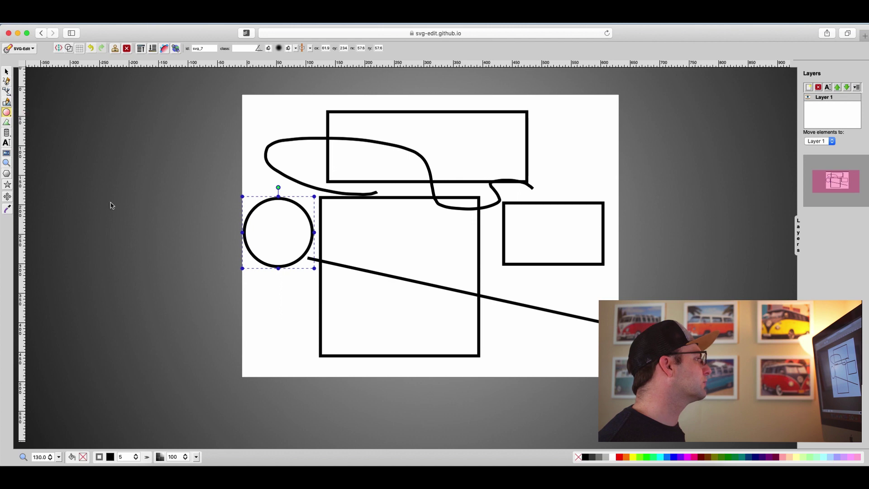
{"action": "left_click_drag", "start_coordinate": [268, 307], "coordinate": [317, 326]}
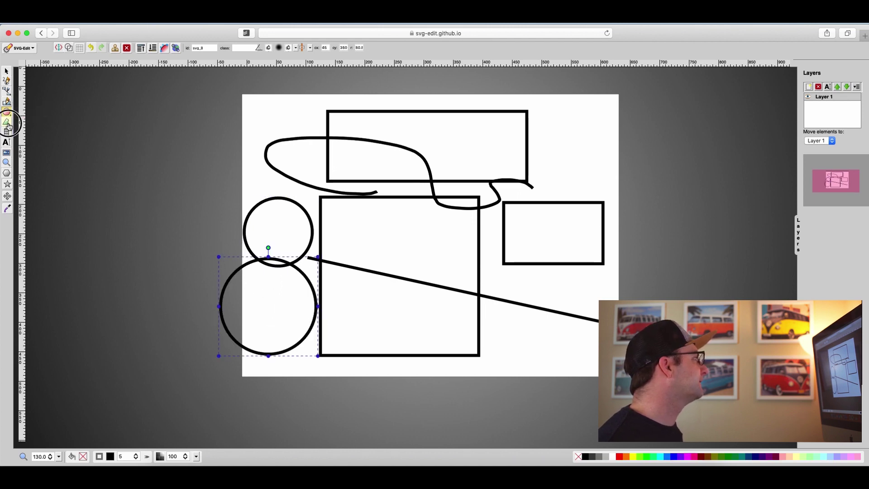
Try to draw a path inside the square with one straight segment followed by one curved segment
{"action": "left_click", "coordinate": [6, 123]}
{"action": "left_click", "coordinate": [354, 236]}
{"action": "left_click", "coordinate": [424, 228]}
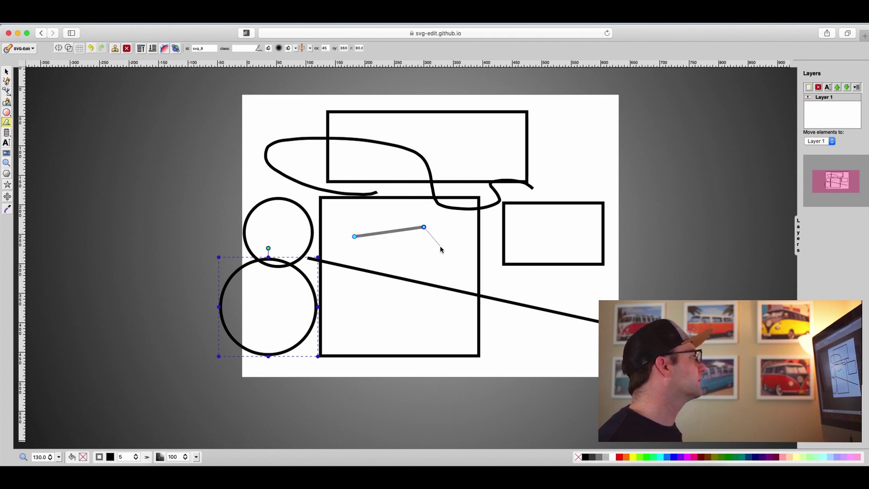
{"action": "left_click_drag", "start_coordinate": [441, 247], "coordinate": [427, 252]}
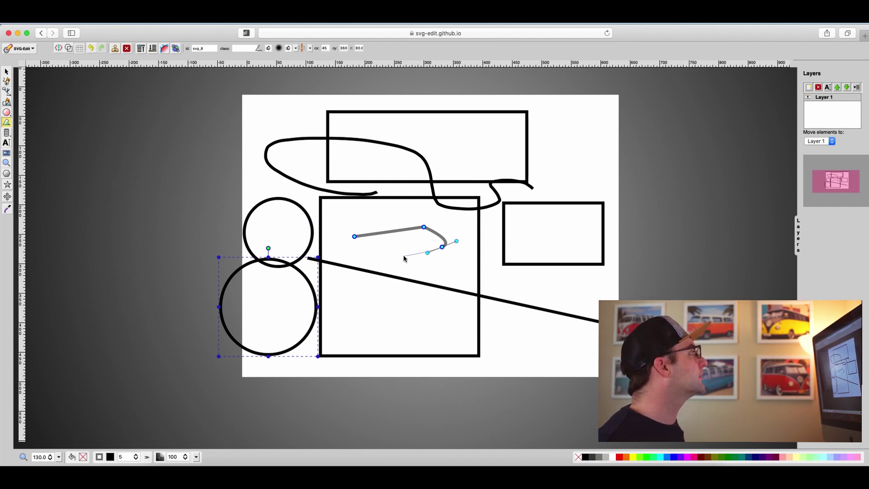
Move the square to the upper middle of the canvas, at about X 204, Y 54
{"action": "left_click", "coordinate": [6, 71]}
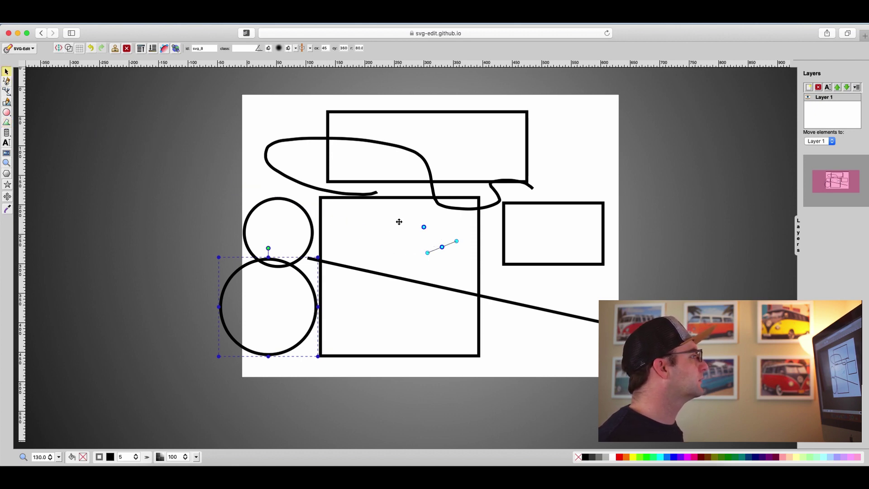
{"action": "left_click", "coordinate": [442, 245]}
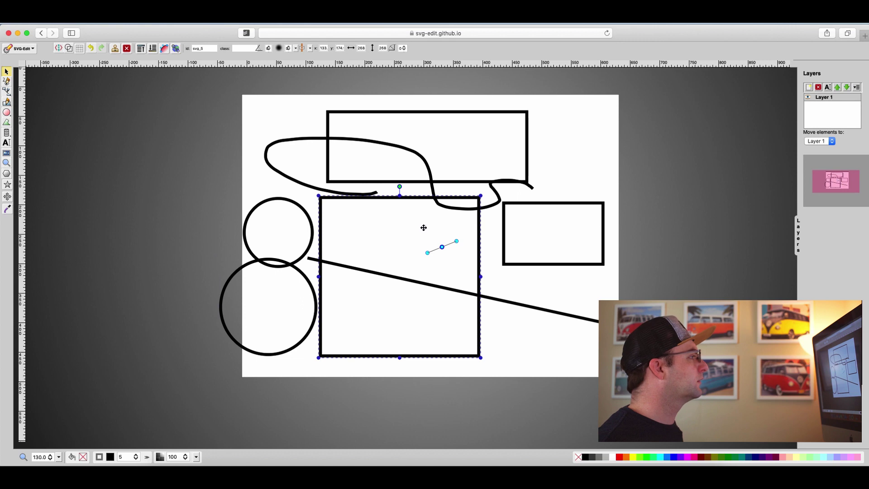
{"action": "left_click_drag", "start_coordinate": [423, 227], "coordinate": [370, 166]}
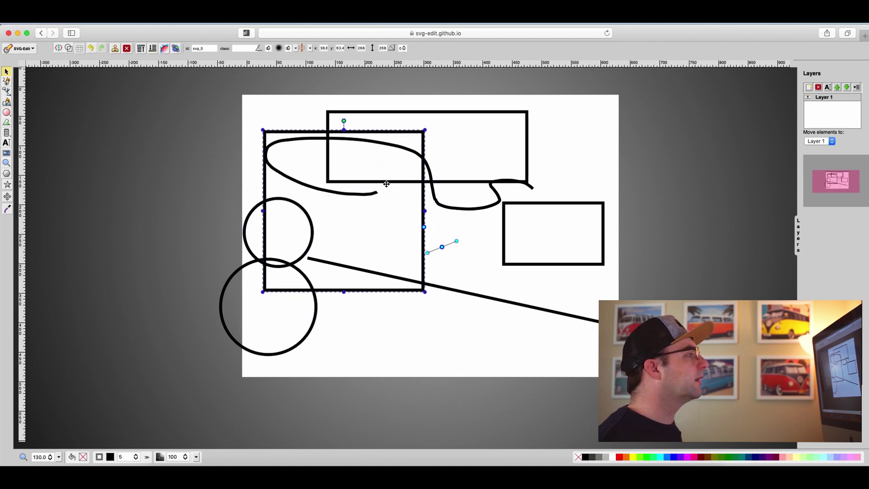
{"action": "left_click_drag", "start_coordinate": [443, 246], "coordinate": [541, 242]}
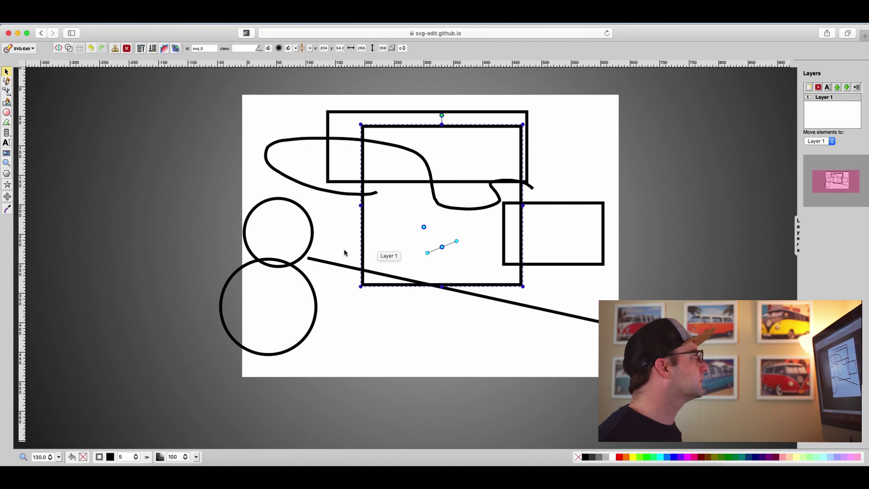
Draw a small closed curved path near the canvas's centre and move it slightly left to about X 273
{"action": "left_click", "coordinate": [8, 90]}
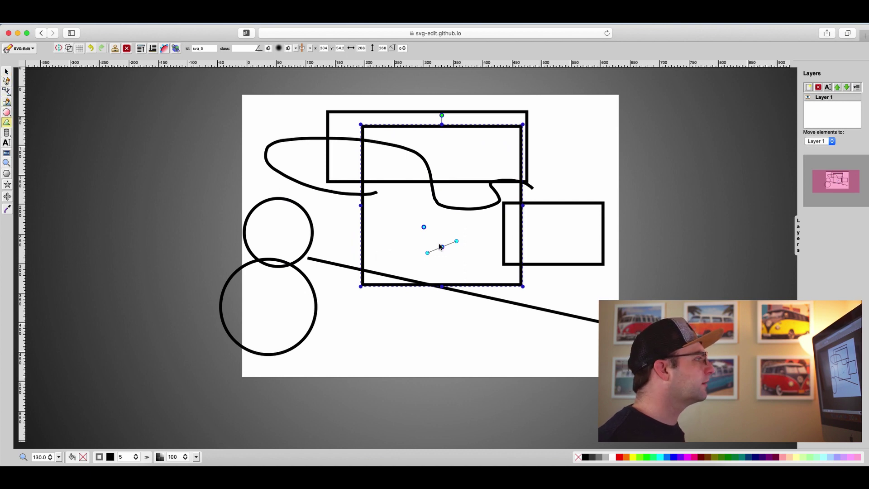
{"action": "left_click_drag", "start_coordinate": [442, 246], "coordinate": [473, 265]}
{"action": "left_click", "coordinate": [473, 263]}
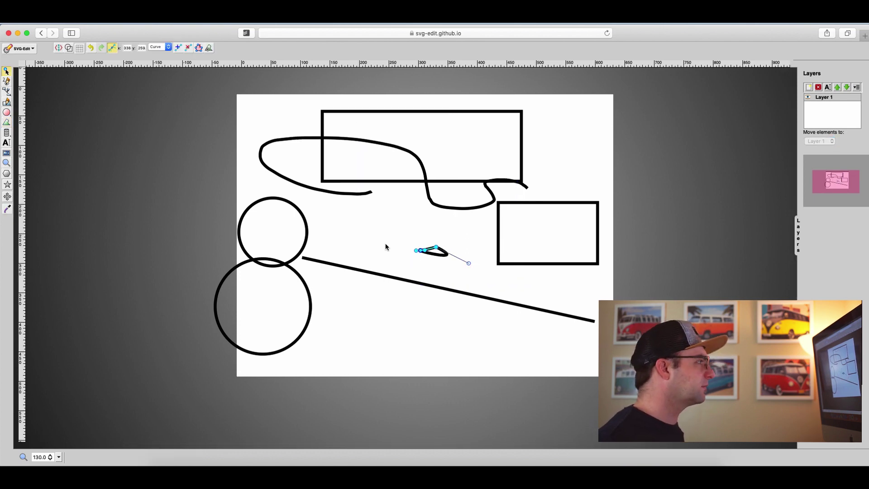
{"action": "left_click", "coordinate": [361, 243]}
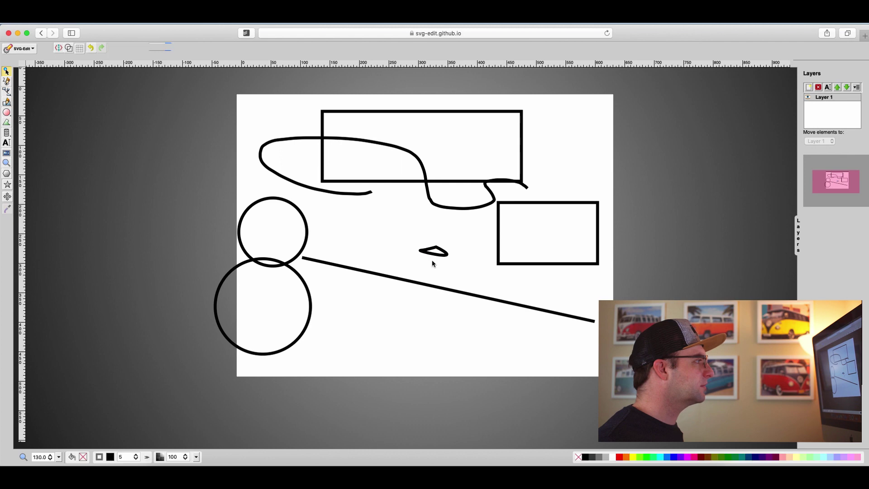
{"action": "left_click_drag", "start_coordinate": [443, 254], "coordinate": [421, 255]}
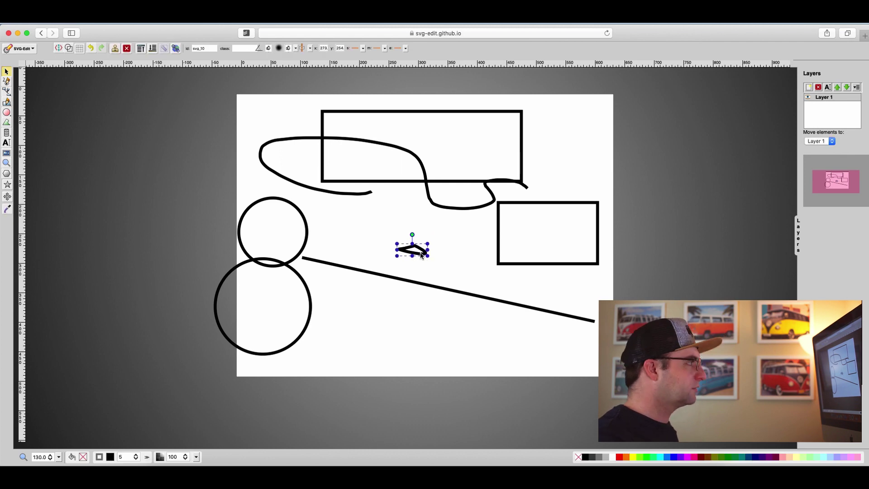
Delete the small curved path and draw a stick figure from the Basic shape library near the canvas's centre
{"action": "key", "text": "Delete"}
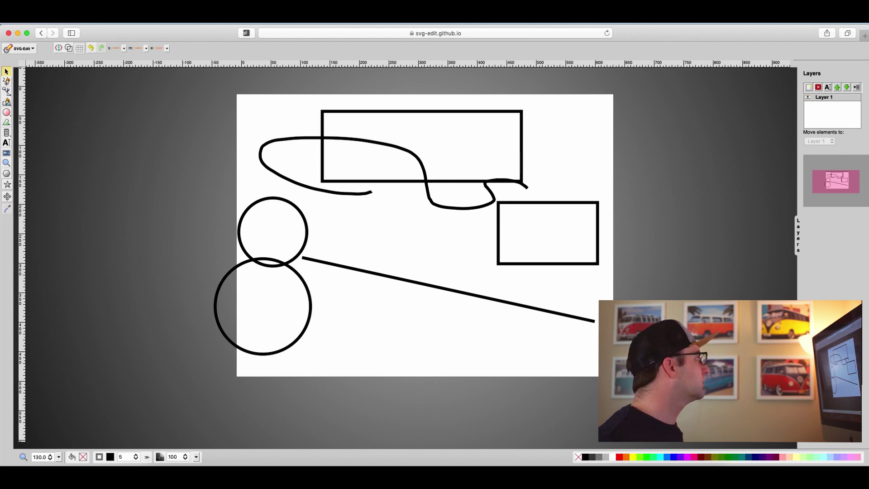
{"action": "left_click", "coordinate": [7, 134]}
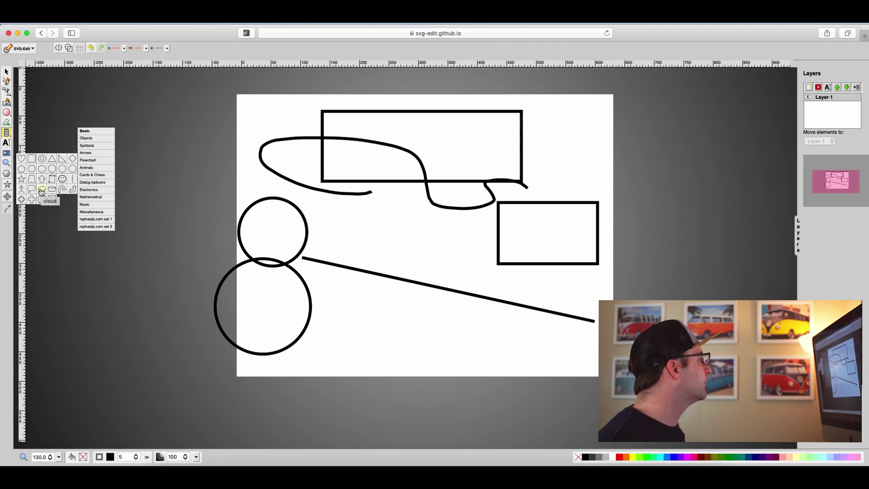
{"action": "left_click", "coordinate": [22, 194]}
{"action": "left_click_drag", "start_coordinate": [373, 214], "coordinate": [433, 291]}
{"action": "left_click_drag", "start_coordinate": [404, 252], "coordinate": [376, 229]}
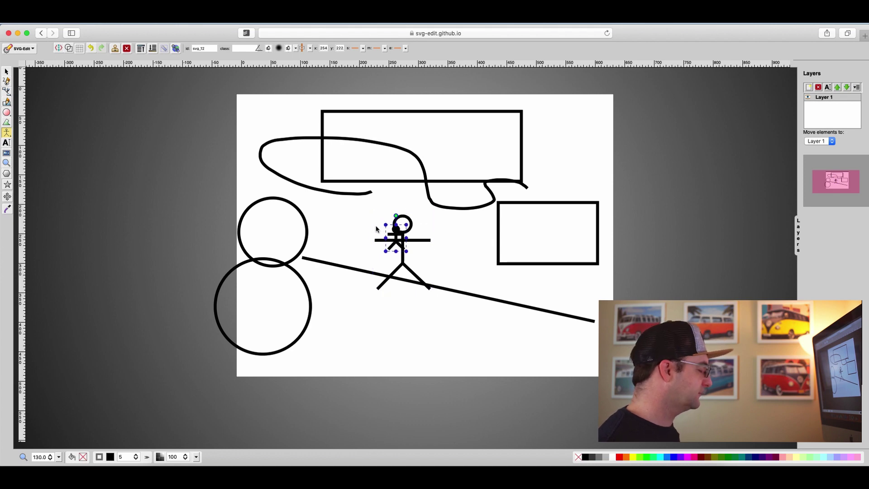
{"action": "key", "text": "Delete"}
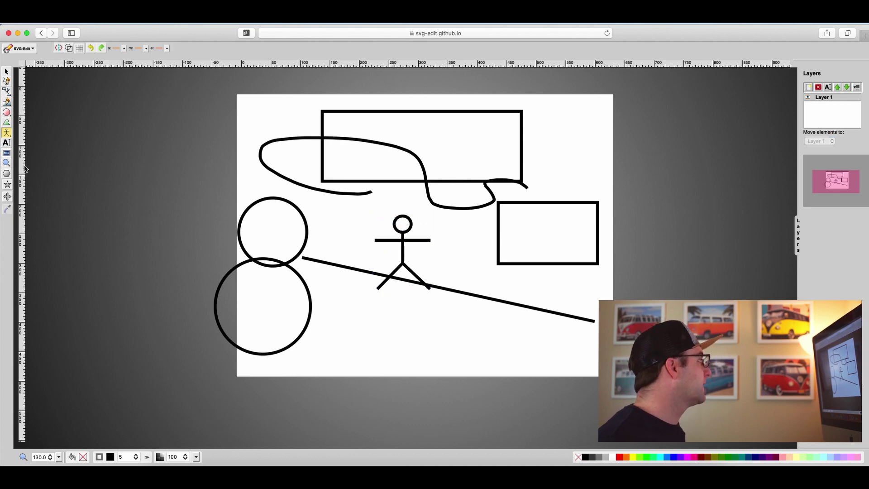
Browse the shape library's categories, including Arrows, Flowchart, Animals and Dialog balloons, and return to Basic
{"action": "left_click", "coordinate": [7, 135]}
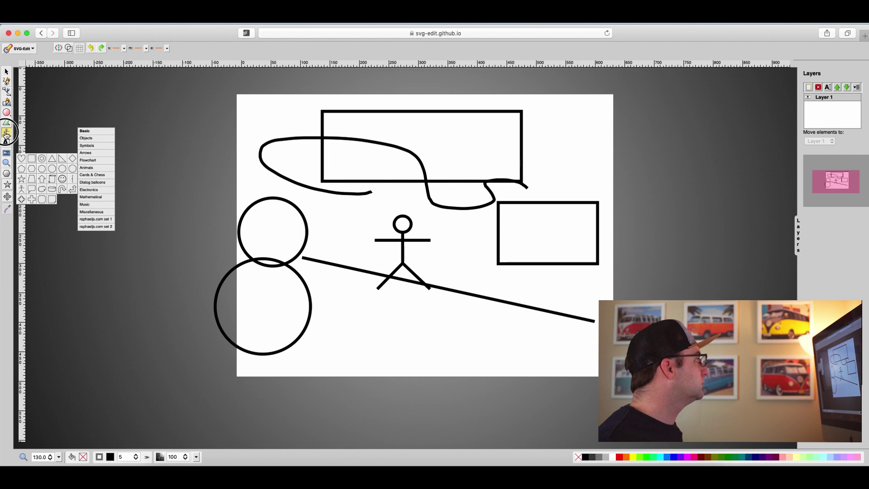
{"action": "left_click", "coordinate": [87, 153]}
{"action": "left_click", "coordinate": [99, 162]}
{"action": "left_click", "coordinate": [95, 168]}
{"action": "left_click", "coordinate": [96, 183]}
{"action": "left_click", "coordinate": [95, 185]}
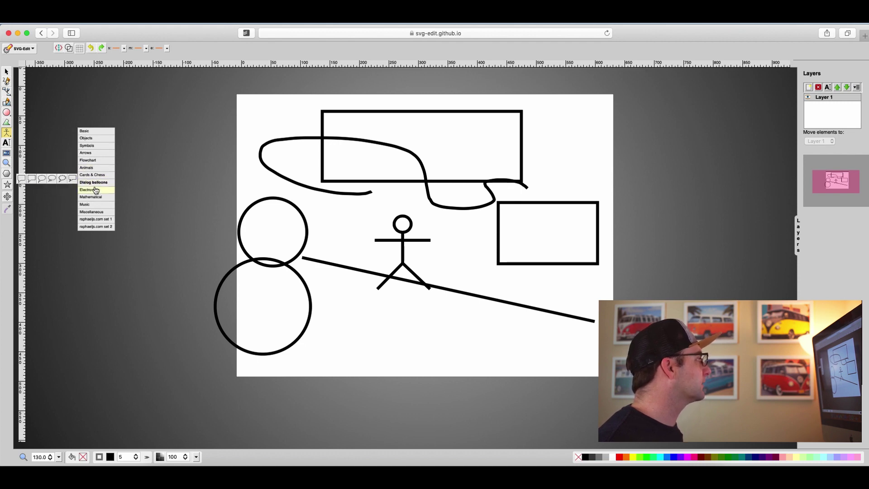
{"action": "left_click", "coordinate": [90, 130]}
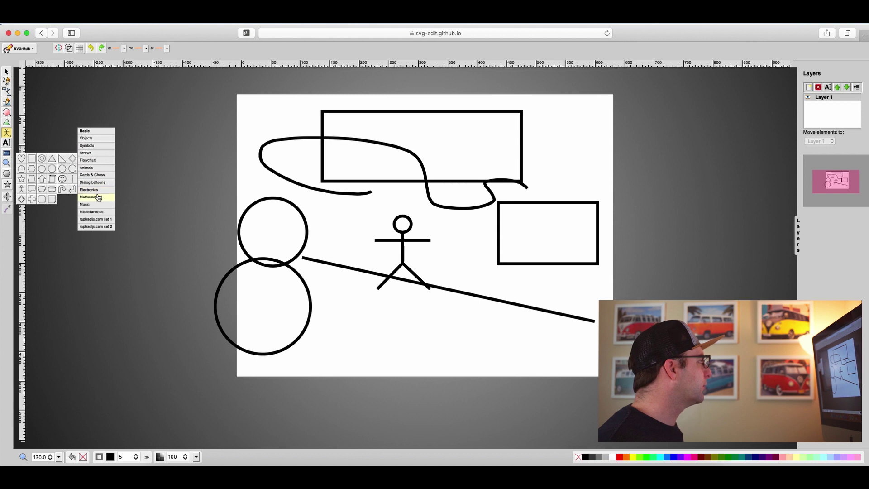
Add the text "VW Bus" below the slanted line, between the lower circle and the stick figure
{"action": "left_click", "coordinate": [6, 144]}
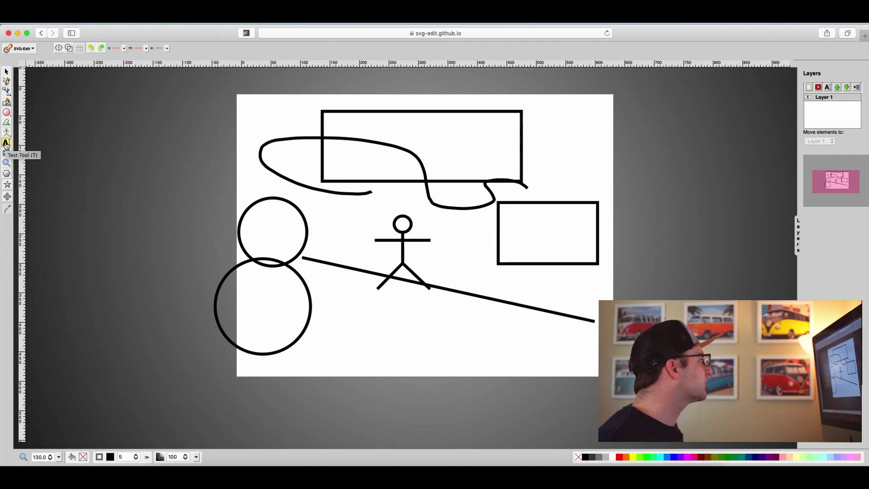
{"action": "left_click", "coordinate": [351, 314]}
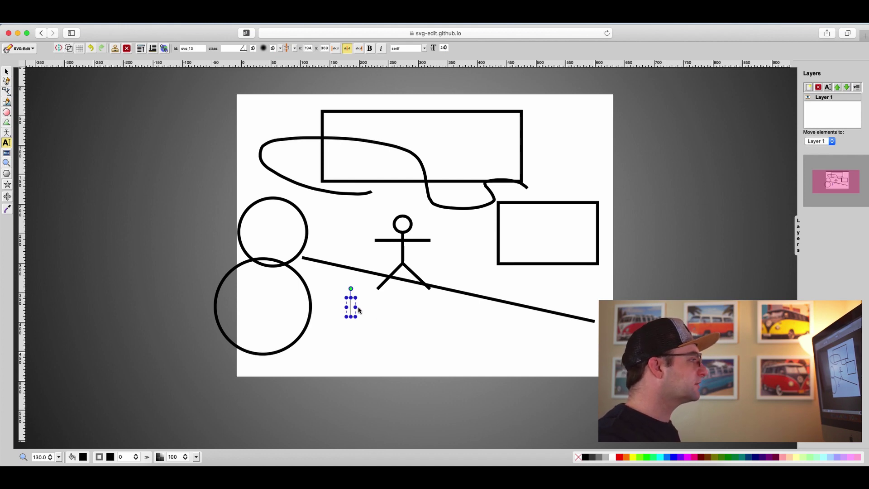
{"action": "type", "text": "VW Buss"}
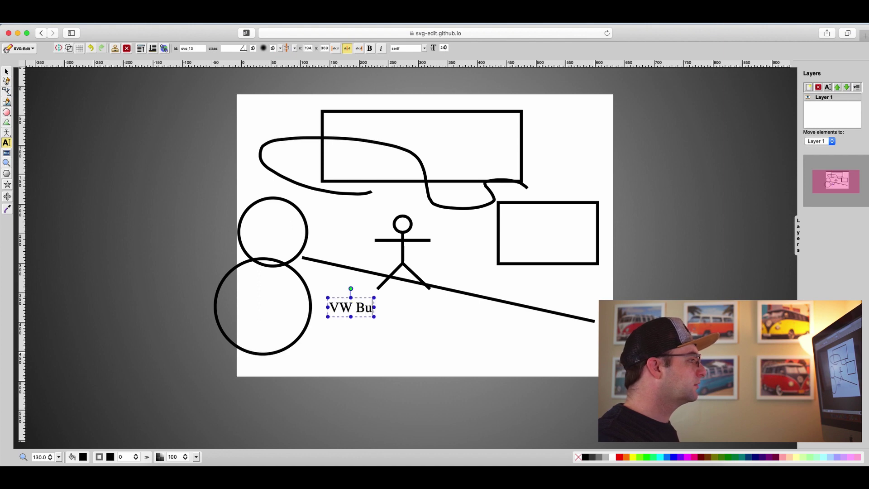
{"action": "key", "text": "BackSpace"}
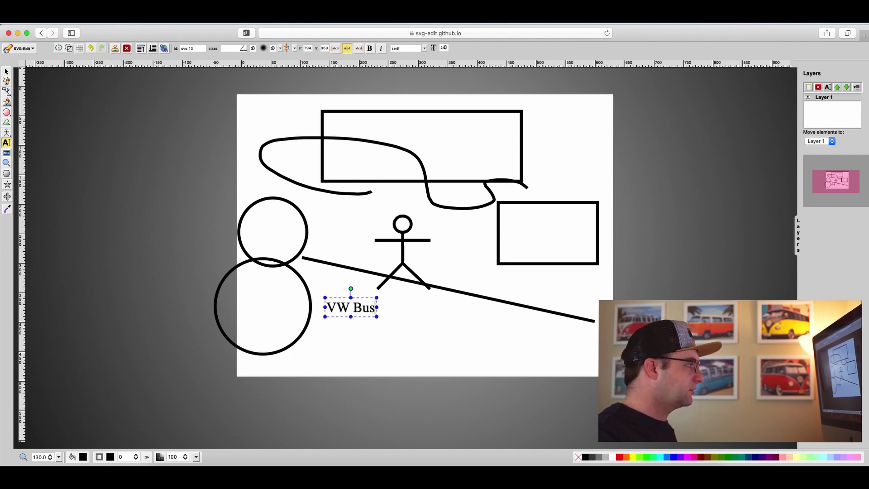
{"action": "key", "text": "Escape"}
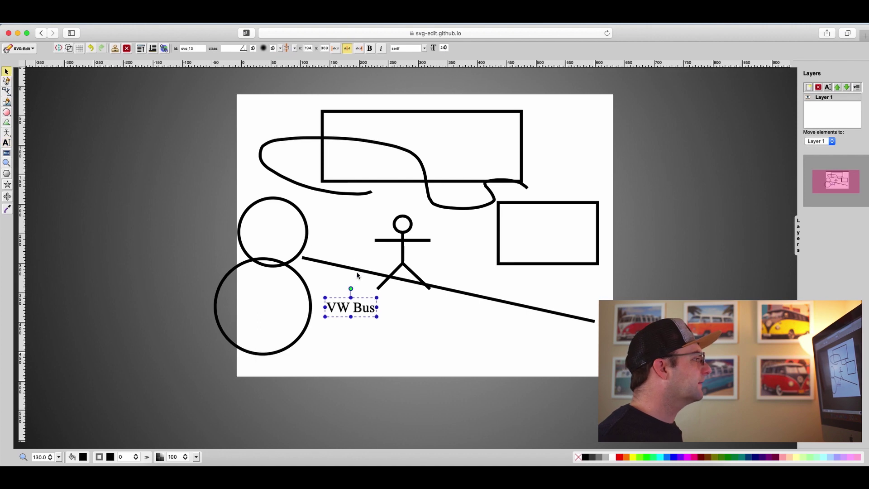
Enlarge the VW Bus text and move it between the upper circle and the stick figure, to about X 188, Y 224
{"action": "left_click_drag", "start_coordinate": [361, 301], "coordinate": [351, 208]}
{"action": "left_click", "coordinate": [359, 307]}
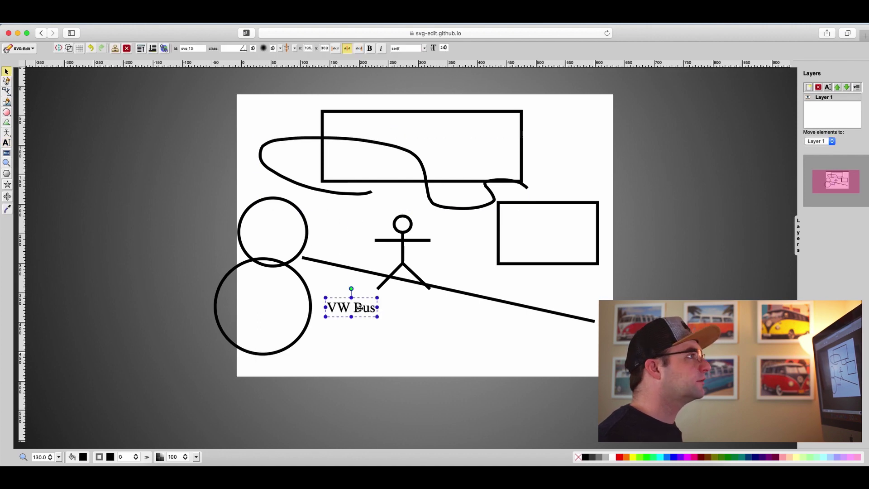
{"action": "left_click_drag", "start_coordinate": [360, 308], "coordinate": [345, 245]}
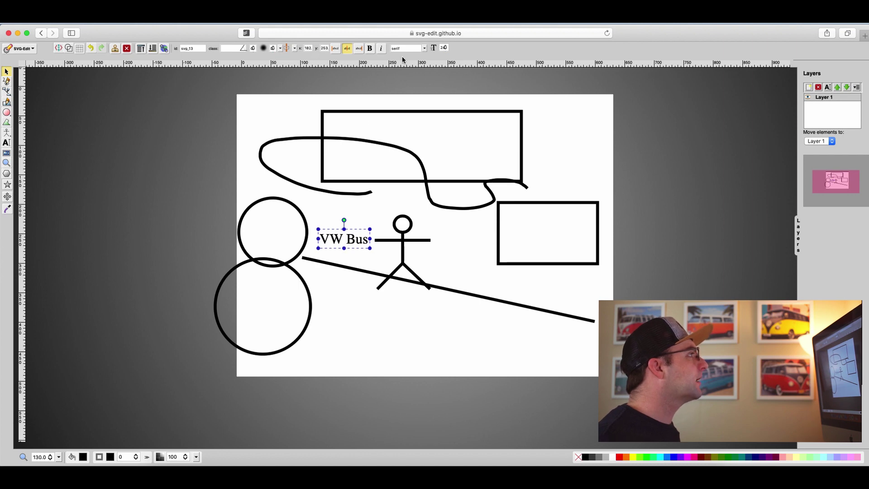
{"action": "left_click_drag", "start_coordinate": [442, 48], "coordinate": [446, 45]}
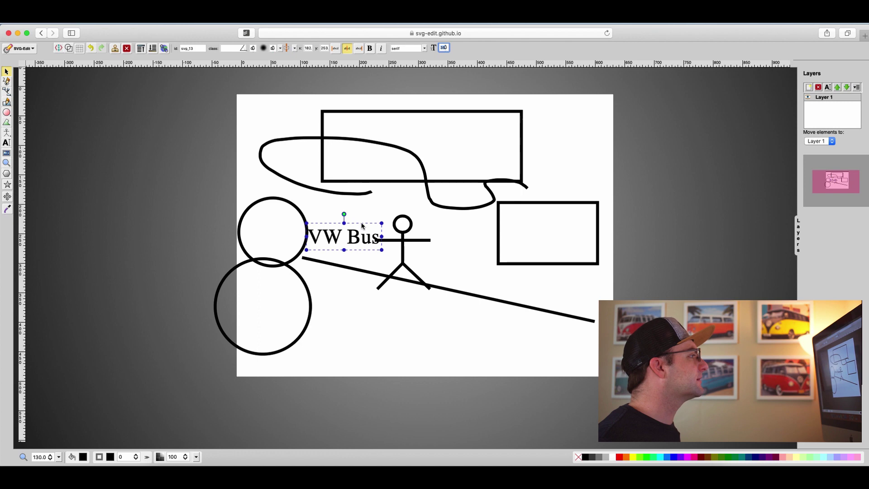
{"action": "left_click_drag", "start_coordinate": [362, 226], "coordinate": [366, 210]}
{"action": "left_click", "coordinate": [424, 48]}
{"action": "left_click", "coordinate": [424, 48]}
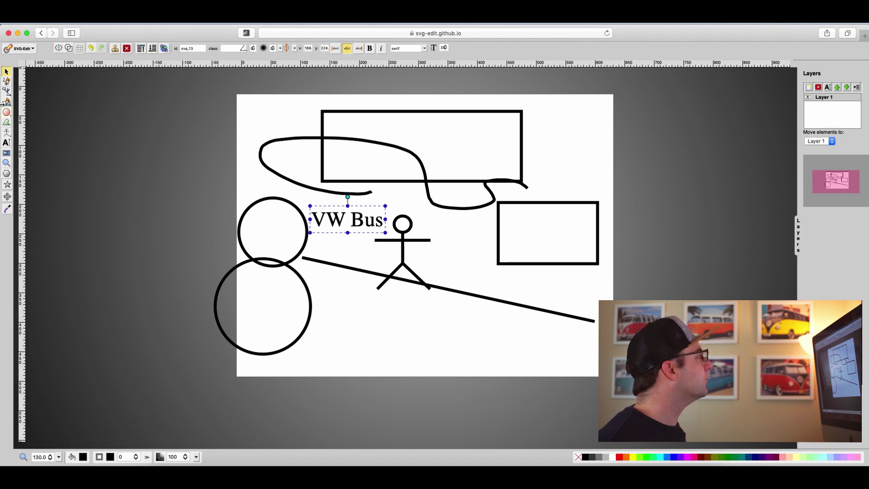
{"action": "left_click", "coordinate": [6, 155]}
{"action": "left_click_drag", "start_coordinate": [371, 313], "coordinate": [376, 319]}
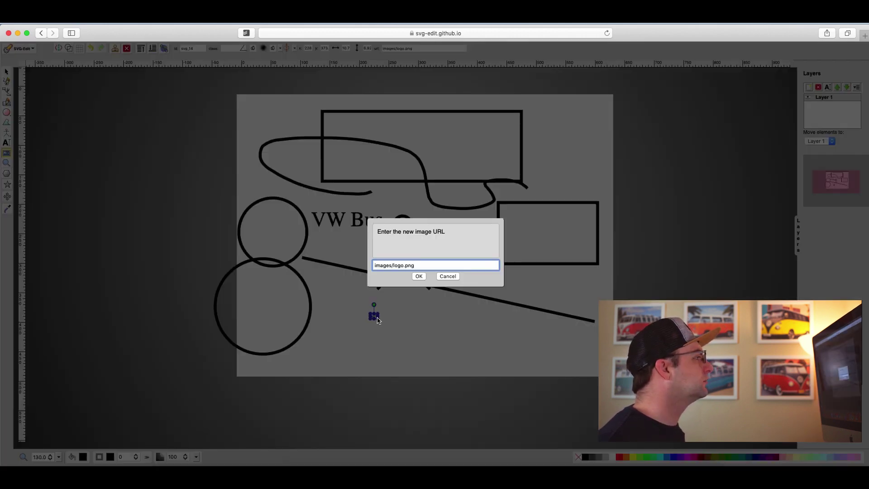
{"action": "left_click", "coordinate": [448, 276]}
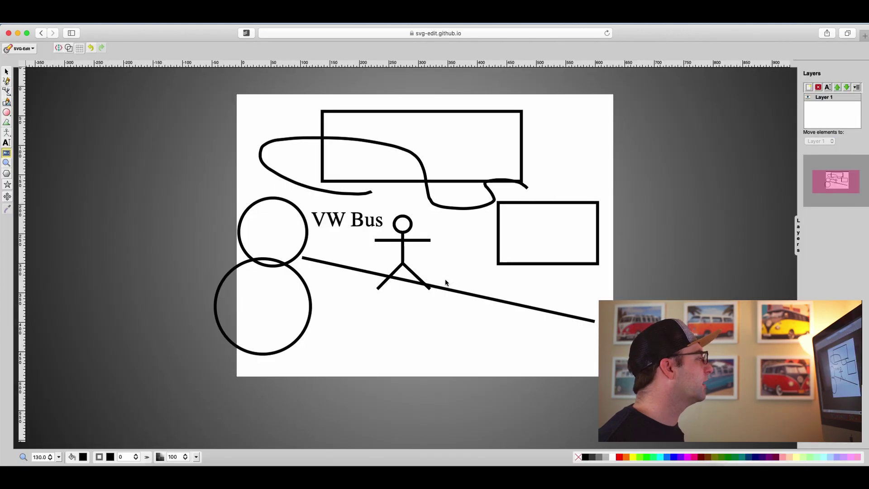
Draw a filled five-sided polygon over the stick figure's legs and delete it
{"action": "left_click", "coordinate": [6, 173]}
{"action": "left_click_drag", "start_coordinate": [407, 310], "coordinate": [442, 290]}
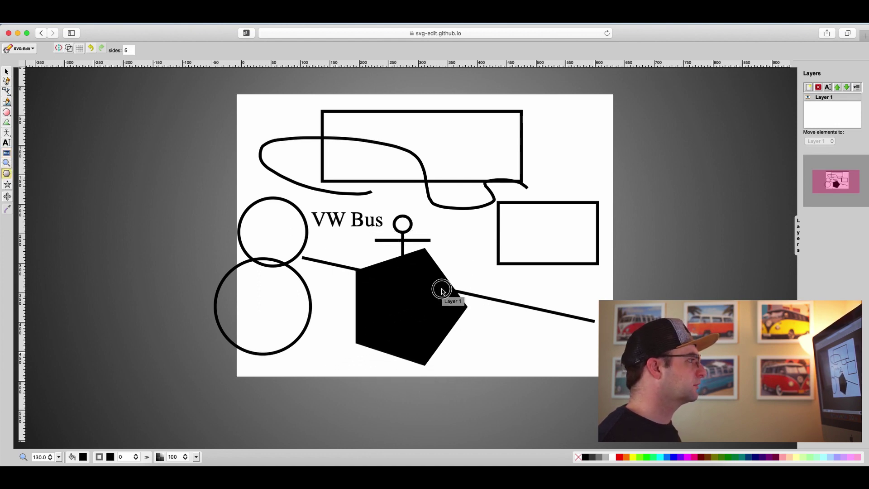
{"action": "key", "text": "Up"}
{"action": "scroll", "coordinate": [442, 289], "scroll_direction": "down", "scroll_amount": 2}
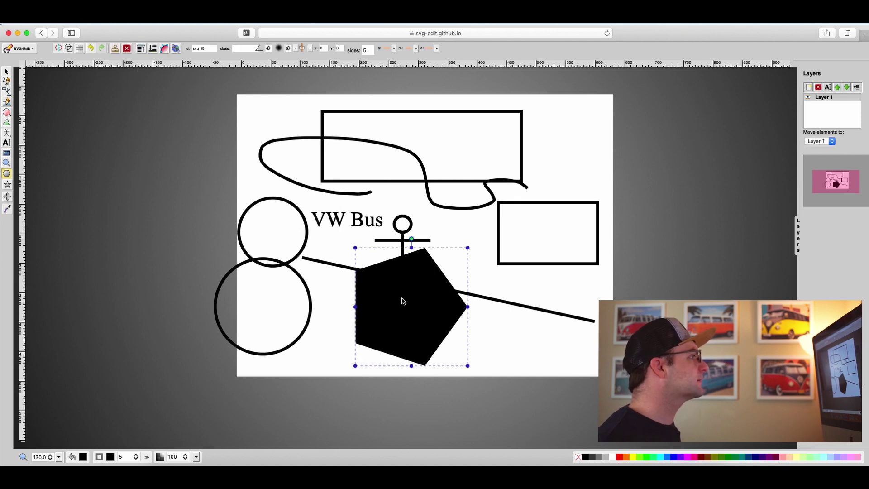
{"action": "key", "text": "Delete"}
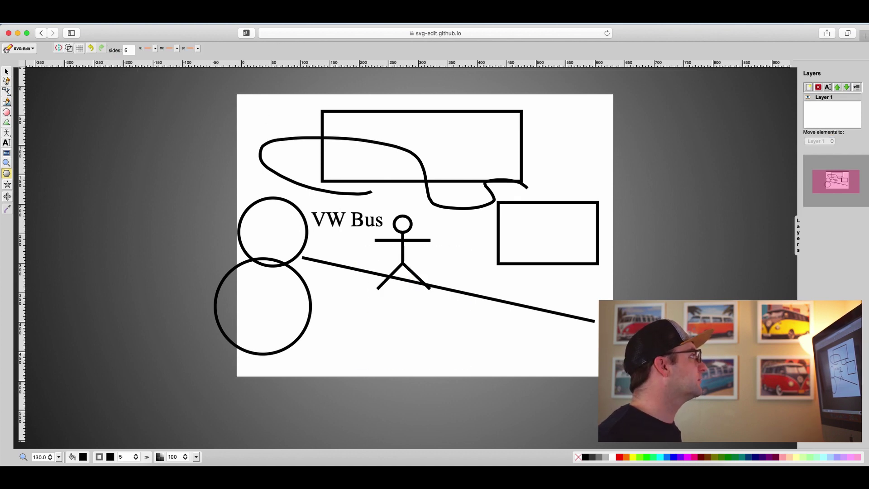
Draw a filled polygon with 8 sides over the stick figure's legs
{"action": "left_click", "coordinate": [129, 51]}
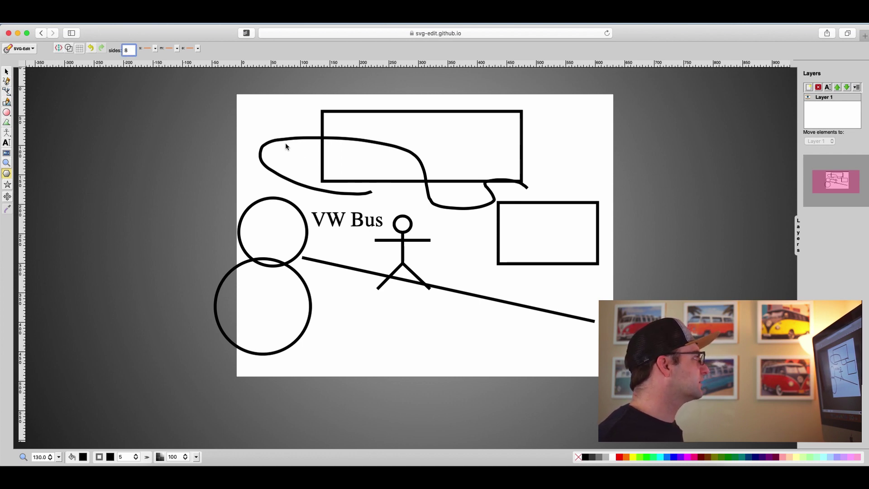
{"action": "left_click_drag", "start_coordinate": [421, 285], "coordinate": [403, 302]}
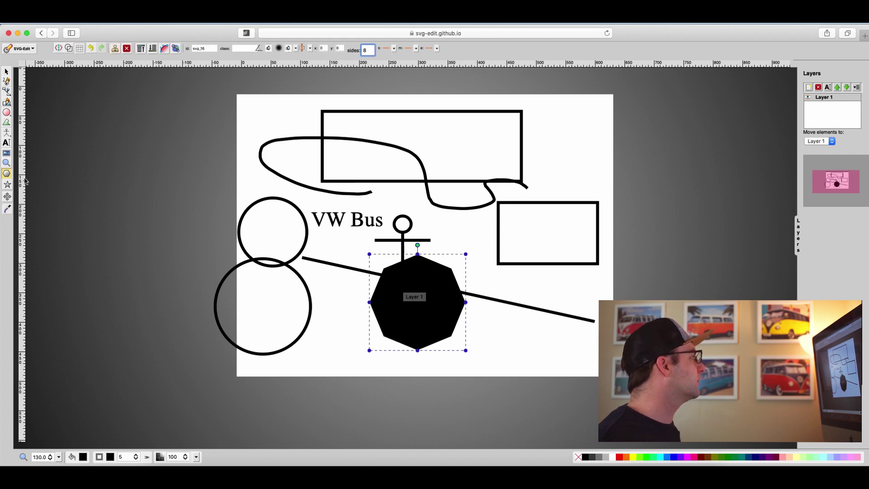
Try to draw a small star with 5 points and pointiness 2.5 just above the slanted line, beside the octagon
{"action": "left_click", "coordinate": [7, 186]}
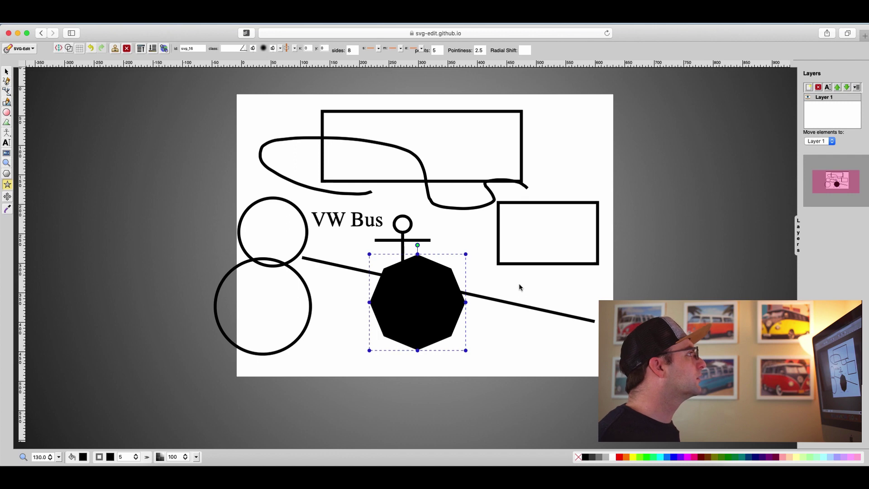
{"action": "mouse_move", "coordinate": [510, 286]}
{"action": "left_mouse_down"}
{"action": "mouse_move", "coordinate": [539, 306]}
{"action": "mouse_move", "coordinate": [514, 295]}
{"action": "left_mouse_up"}
{"action": "key", "text": "Delete"}
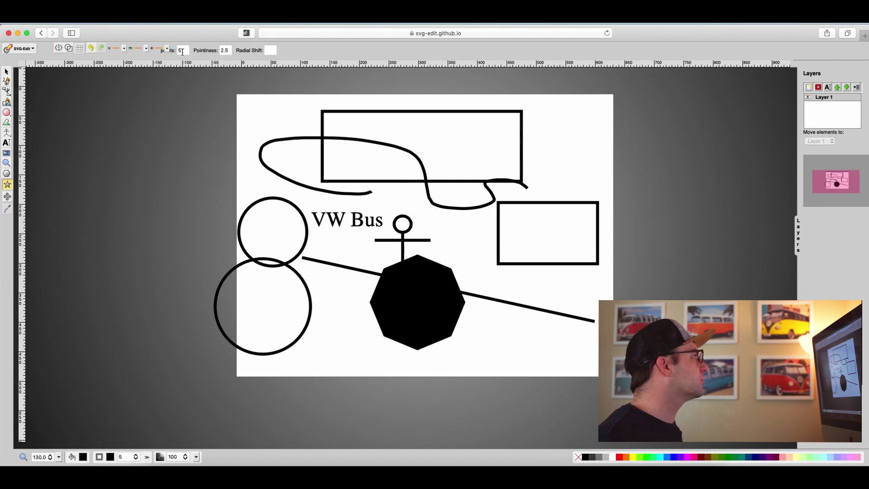
{"action": "left_click", "coordinate": [124, 48]}
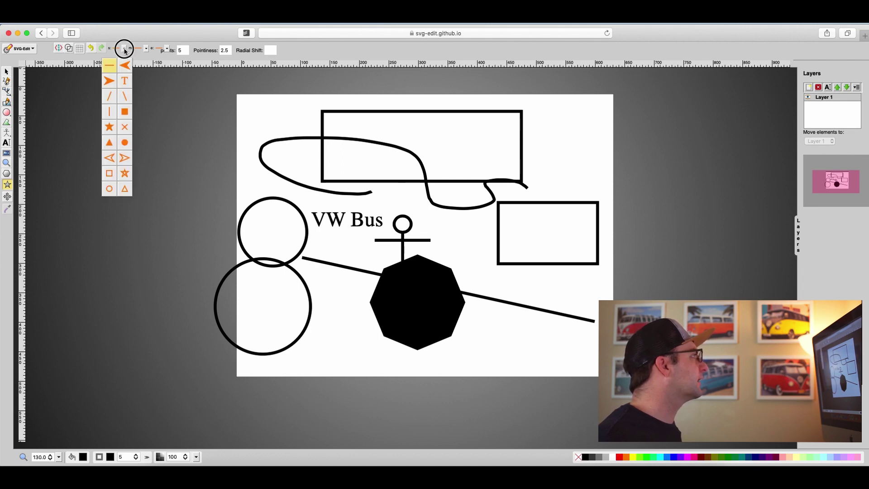
{"action": "left_click", "coordinate": [90, 47]}
{"action": "left_click", "coordinate": [101, 48]}
{"action": "key", "text": "space"}
{"action": "mouse_move", "coordinate": [455, 246]}
{"action": "left_mouse_down"}
{"action": "mouse_move", "coordinate": [391, 232]}
{"action": "mouse_move", "coordinate": [446, 258]}
{"action": "mouse_move", "coordinate": [390, 254]}
{"action": "left_mouse_up"}
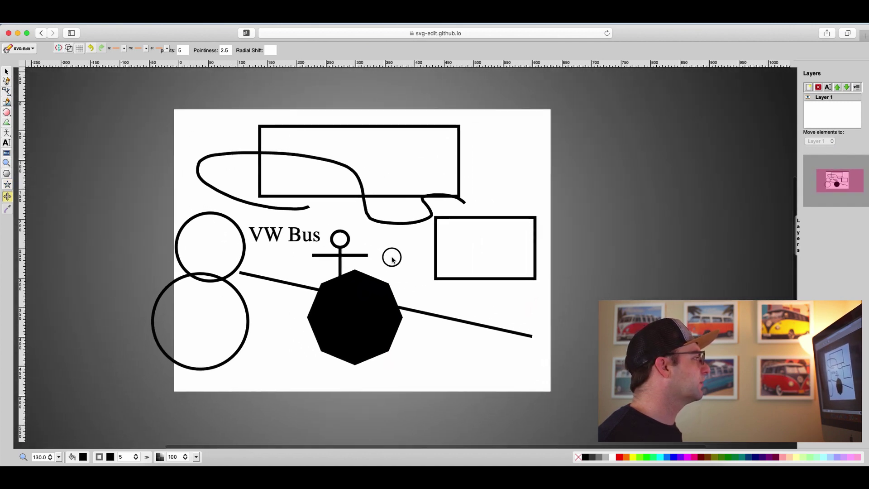
{"action": "left_click", "coordinate": [7, 211]}
{"action": "left_click", "coordinate": [157, 205]}
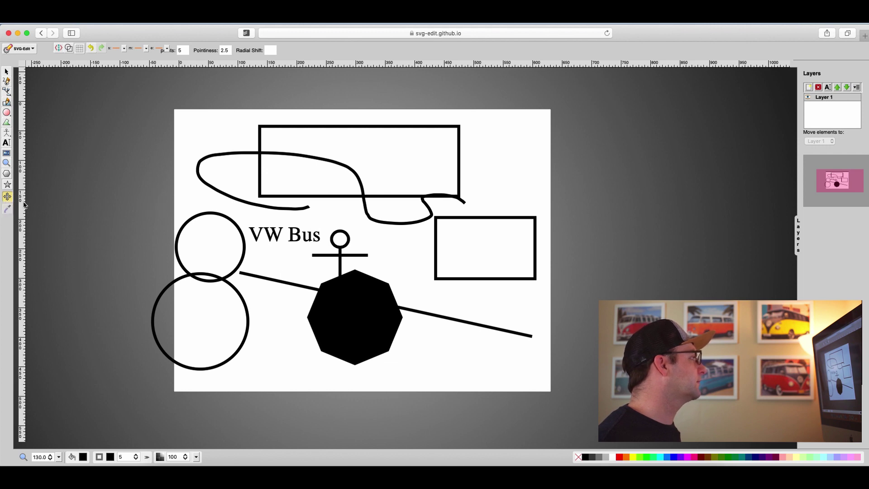
Fill the black octagon with bright pink
{"action": "left_click", "coordinate": [7, 71]}
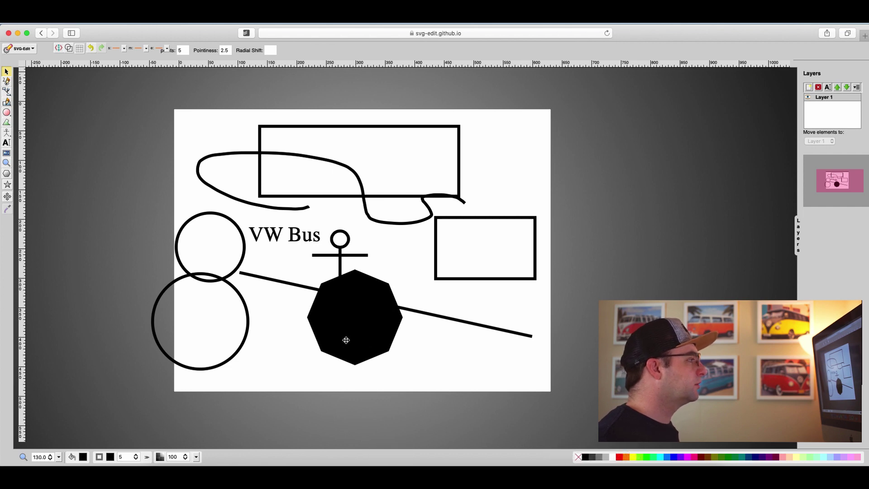
{"action": "left_click", "coordinate": [354, 340]}
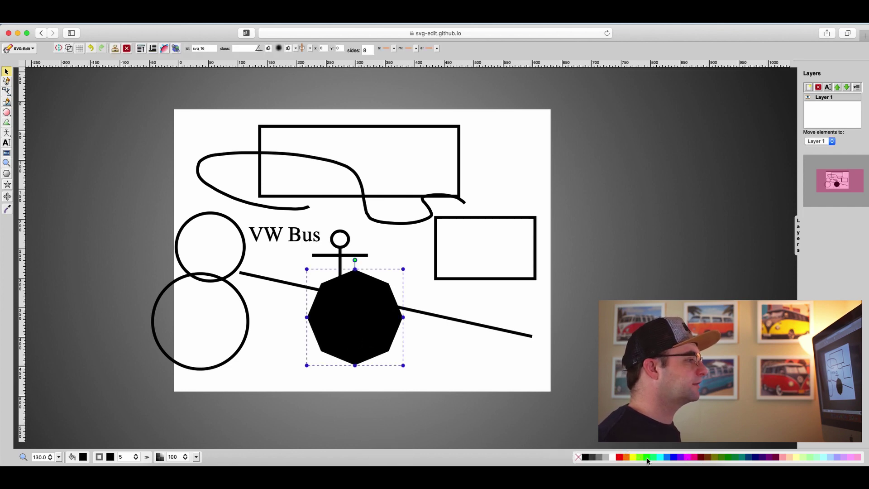
{"action": "left_click", "coordinate": [620, 458]}
{"action": "left_click", "coordinate": [692, 458]}
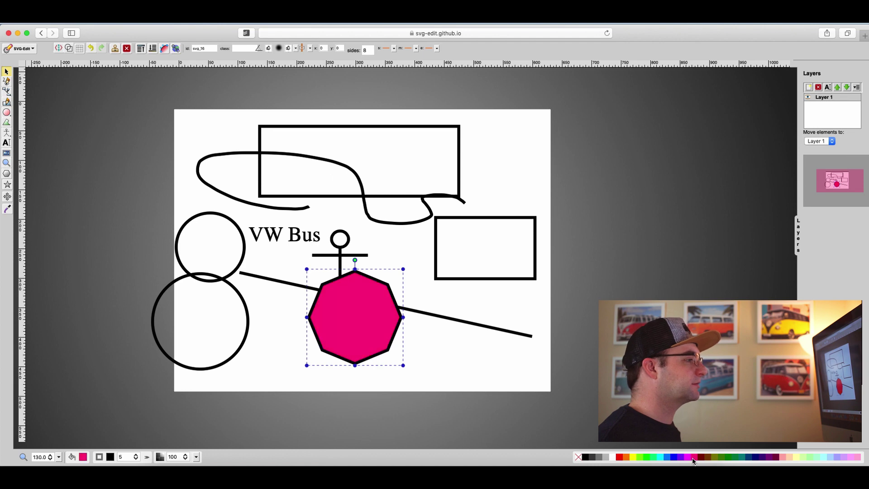
Give the pink octagon an orange stroke (#ff7f00) with width 6 and move it to the canvas's upper-right corner
{"action": "left_click", "coordinate": [103, 458]}
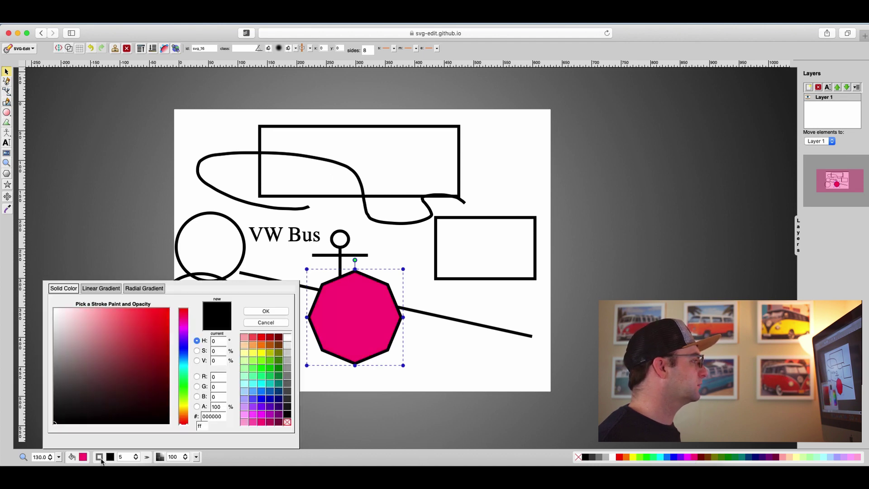
{"action": "left_click", "coordinate": [263, 354]}
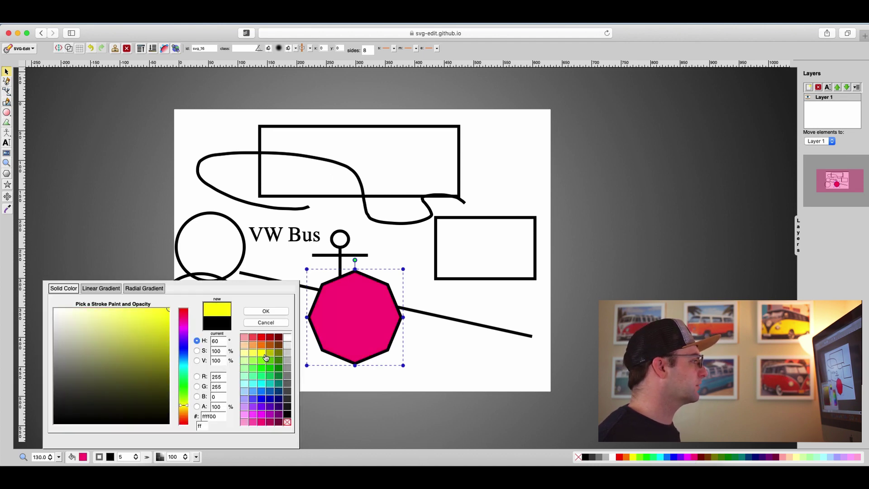
{"action": "left_click", "coordinate": [102, 460]}
{"action": "left_click", "coordinate": [119, 457]}
{"action": "left_click", "coordinate": [139, 456]}
{"action": "mouse_move", "coordinate": [108, 380]}
{"action": "left_mouse_down"}
{"action": "mouse_move", "coordinate": [166, 351]}
{"action": "mouse_move", "coordinate": [91, 382]}
{"action": "mouse_move", "coordinate": [46, 429]}
{"action": "left_mouse_up"}
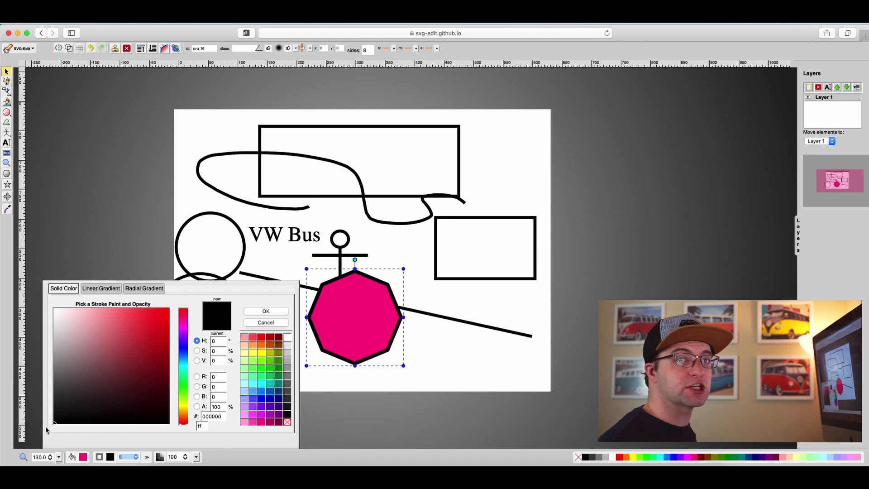
{"action": "left_click", "coordinate": [261, 345]}
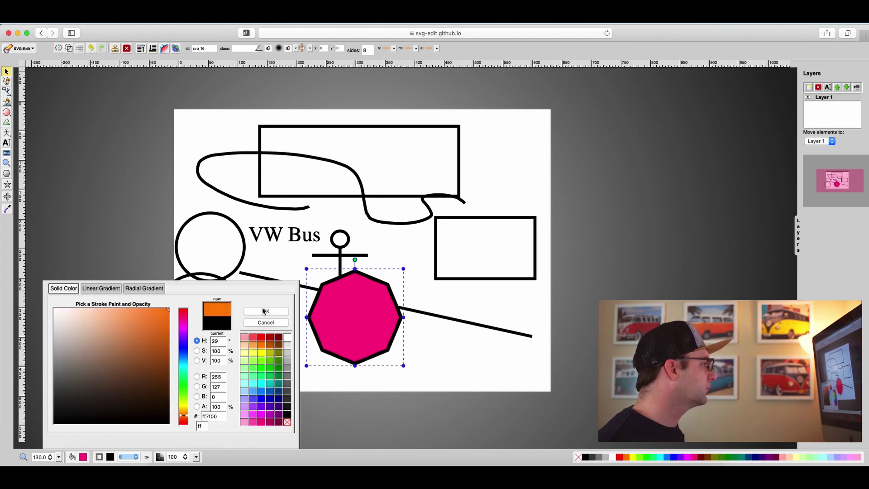
{"action": "left_click", "coordinate": [264, 311]}
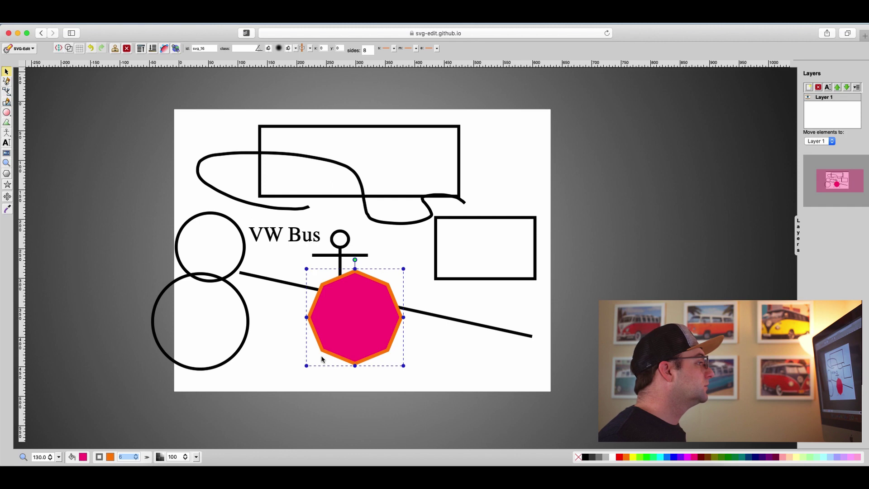
{"action": "left_click_drag", "start_coordinate": [351, 308], "coordinate": [493, 156]}
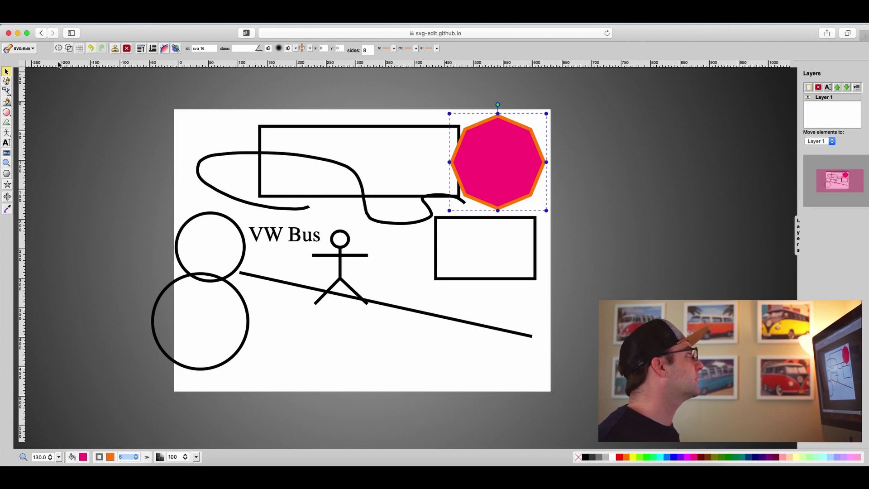
Start a new blank image and clear the existing drawing
{"action": "left_click", "coordinate": [34, 50]}
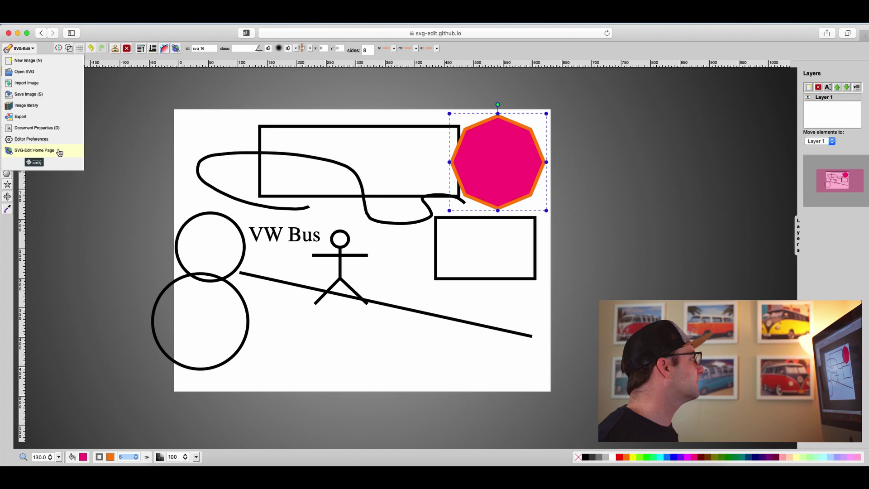
{"action": "left_click", "coordinate": [50, 60]}
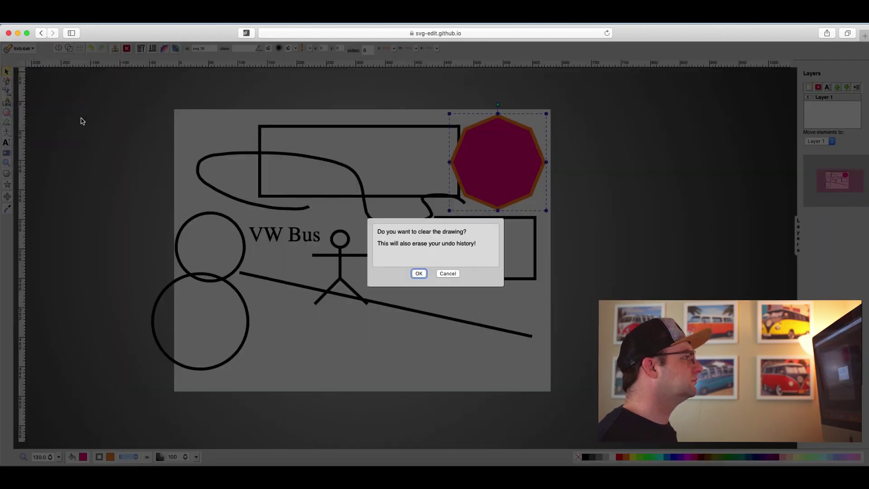
{"action": "left_click", "coordinate": [419, 273]}
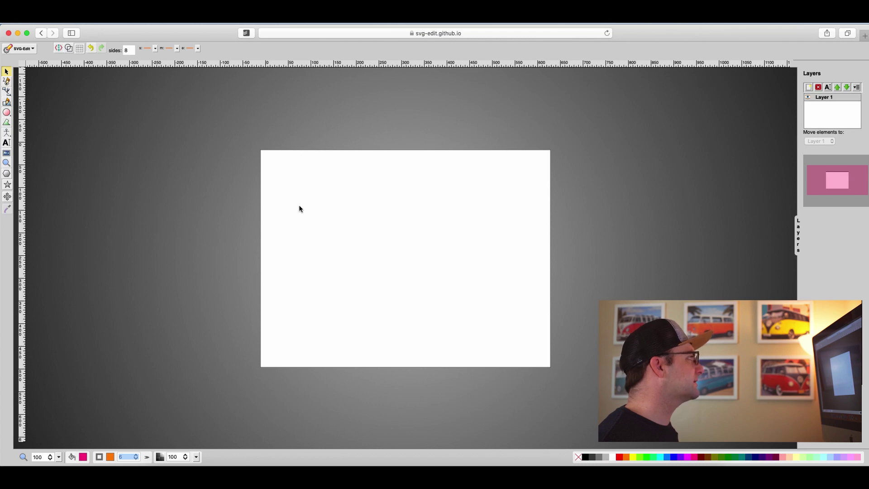
Edit the SVG source to set the image's width and height to 1000 each, and apply the changes
{"action": "left_click", "coordinate": [58, 49]}
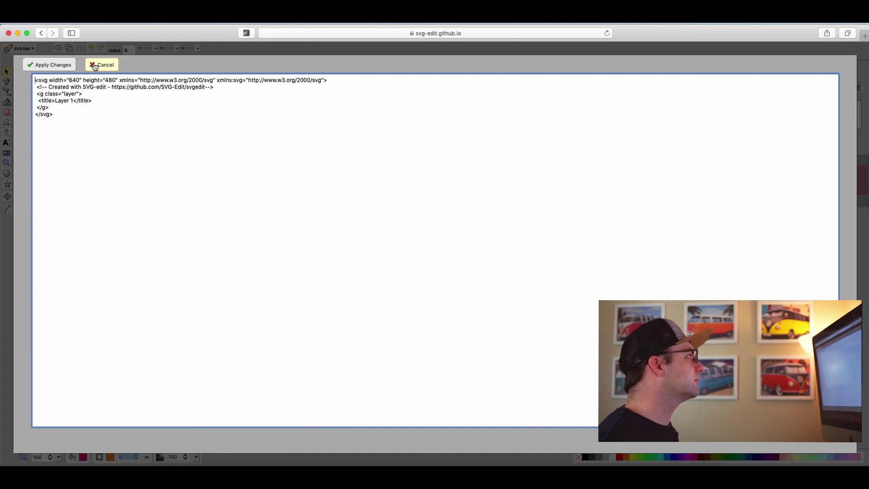
{"action": "left_click_drag", "start_coordinate": [79, 80], "coordinate": [69, 81]}
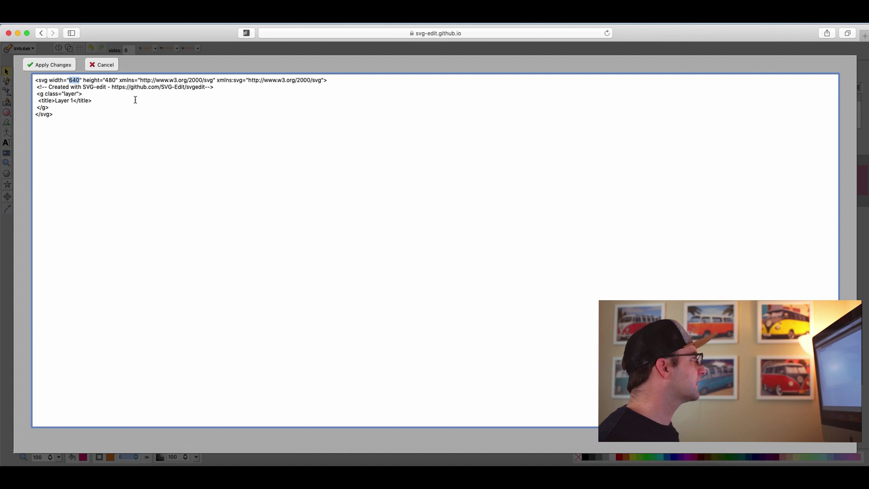
{"action": "type", "text": "1000"}
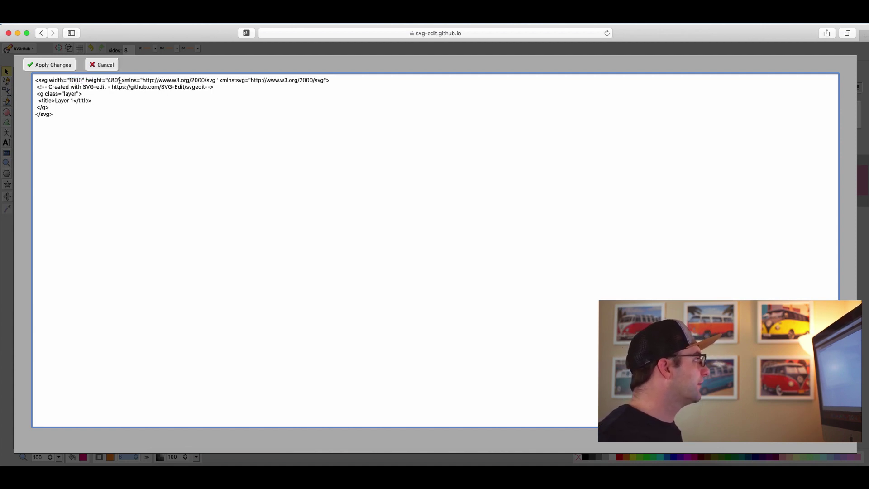
{"action": "left_click_drag", "start_coordinate": [118, 80], "coordinate": [108, 81]}
{"action": "type", "text": "1000"}
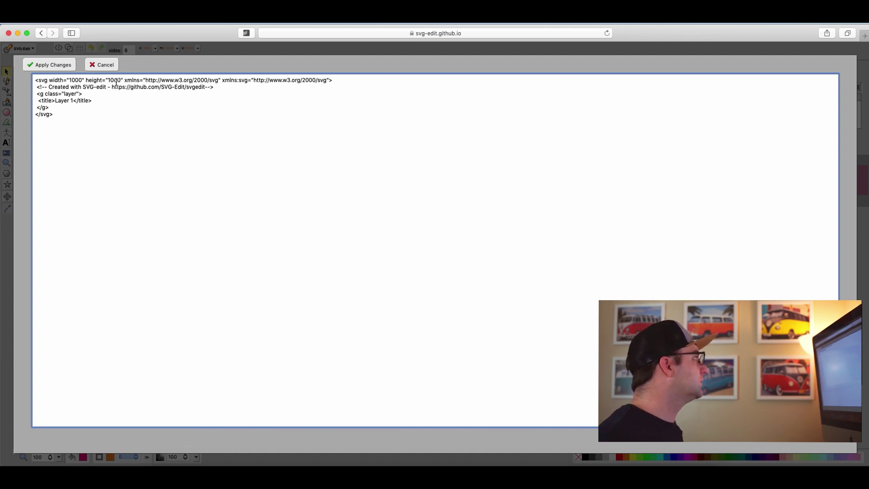
{"action": "left_click", "coordinate": [52, 66]}
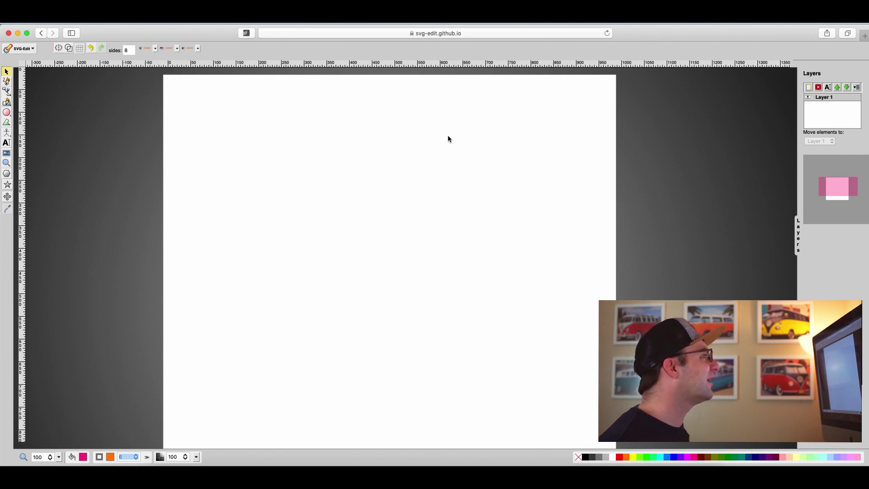
Zoom in and out on the enlarged canvas until the whole page fits in view
{"action": "scroll", "coordinate": [447, 138], "scroll_direction": "down", "scroll_amount": 1}
{"action": "scroll", "coordinate": [446, 136], "scroll_direction": "up", "scroll_amount": 2}
{"action": "scroll", "coordinate": [467, 165], "scroll_direction": "up", "scroll_amount": 2}
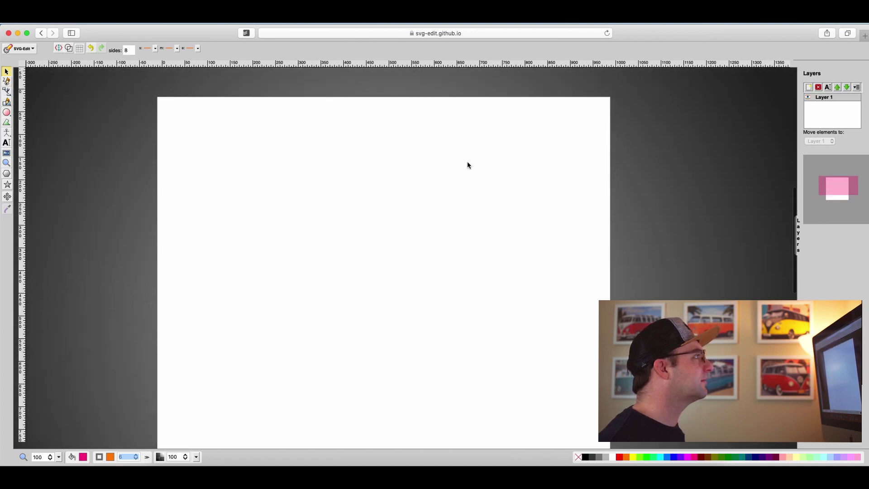
{"action": "scroll", "coordinate": [467, 164], "scroll_direction": "down", "scroll_amount": 10}
{"action": "scroll", "coordinate": [467, 165], "scroll_direction": "up", "scroll_amount": 10}
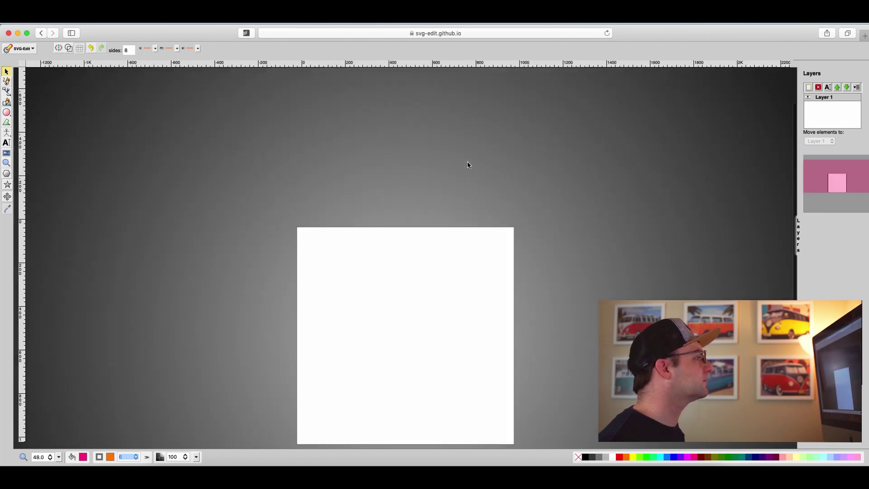
{"action": "scroll", "coordinate": [440, 201], "scroll_direction": "down", "scroll_amount": 3}
{"action": "scroll", "coordinate": [440, 201], "scroll_direction": "up", "scroll_amount": 2}
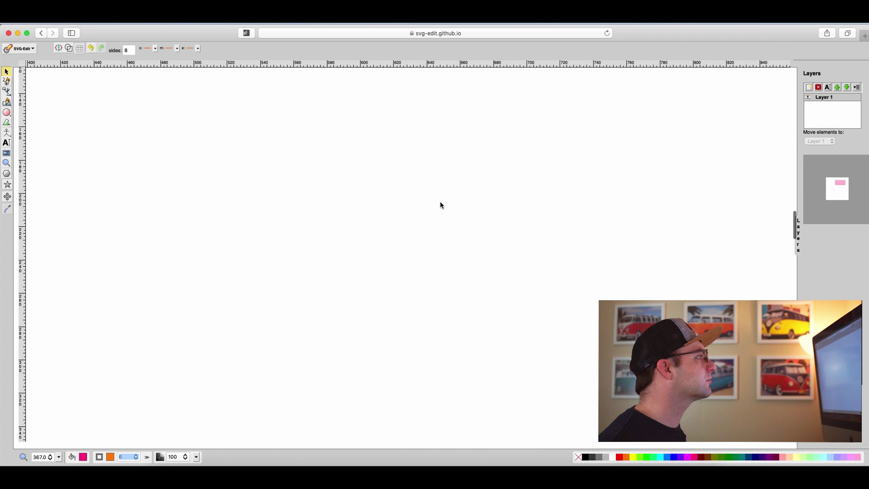
{"action": "scroll", "coordinate": [440, 201], "scroll_direction": "down", "scroll_amount": 4}
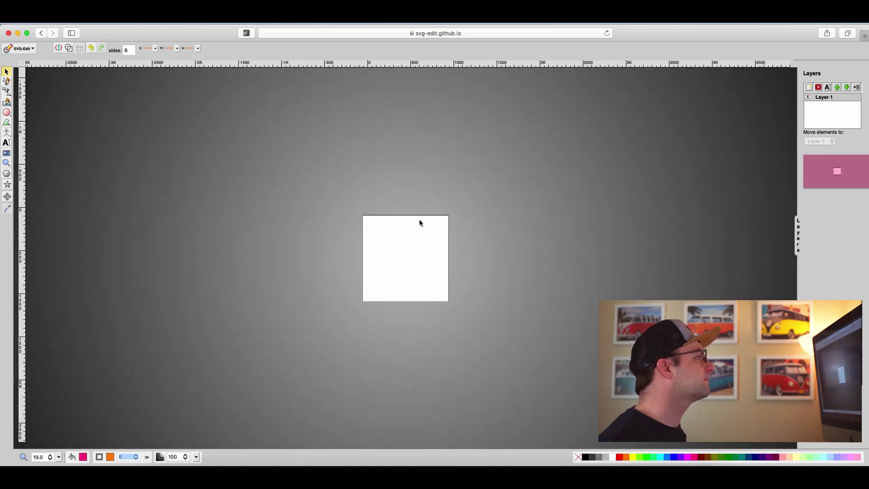
{"action": "scroll", "coordinate": [412, 257], "scroll_direction": "up", "scroll_amount": 3}
{"action": "scroll", "coordinate": [411, 257], "scroll_direction": "down", "scroll_amount": 3}
{"action": "scroll", "coordinate": [412, 256], "scroll_direction": "up", "scroll_amount": 1}
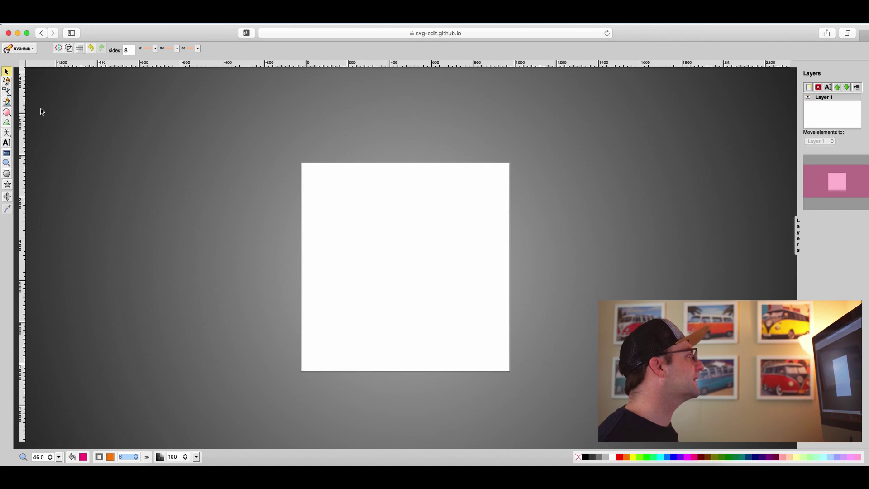
Draw a pink rectangle with an orange outline, about 730 wide and 450 high, across the middle of the canvas
{"action": "left_click", "coordinate": [7, 113]}
{"action": "left_click", "coordinate": [7, 135]}
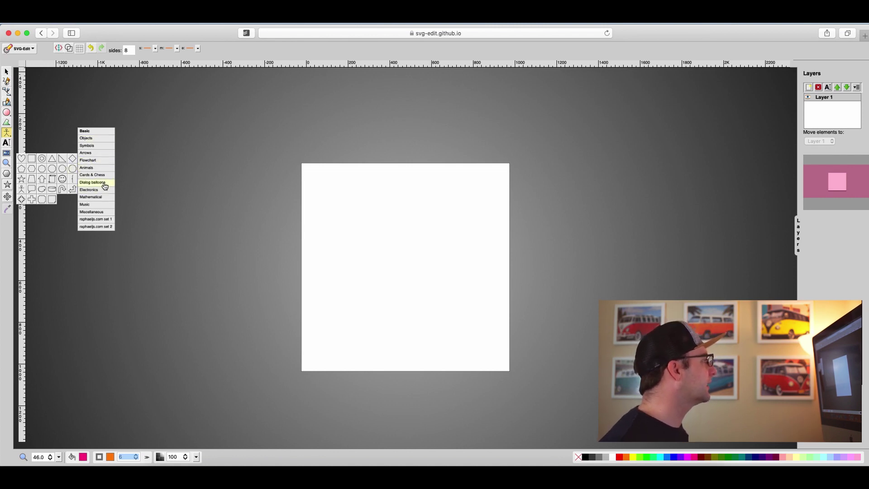
{"action": "left_click", "coordinate": [6, 111]}
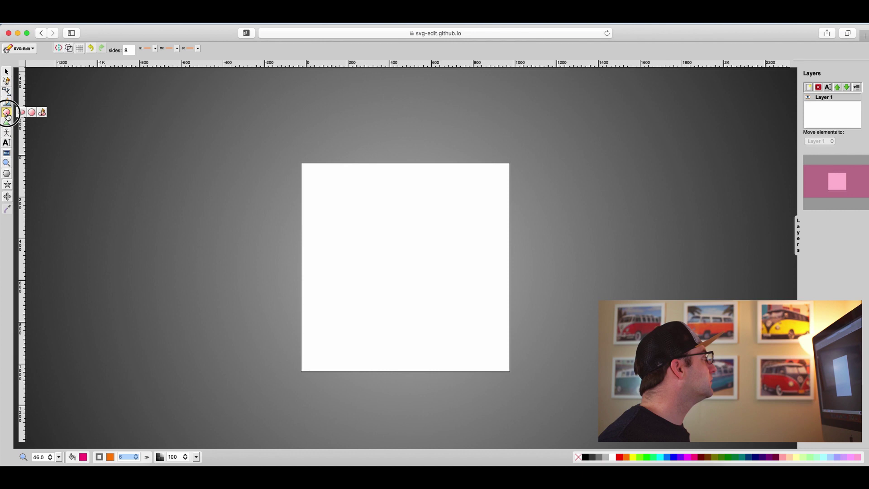
{"action": "left_click", "coordinate": [7, 103]}
{"action": "left_click", "coordinate": [23, 102]}
{"action": "left_click_drag", "start_coordinate": [326, 210], "coordinate": [479, 303]}
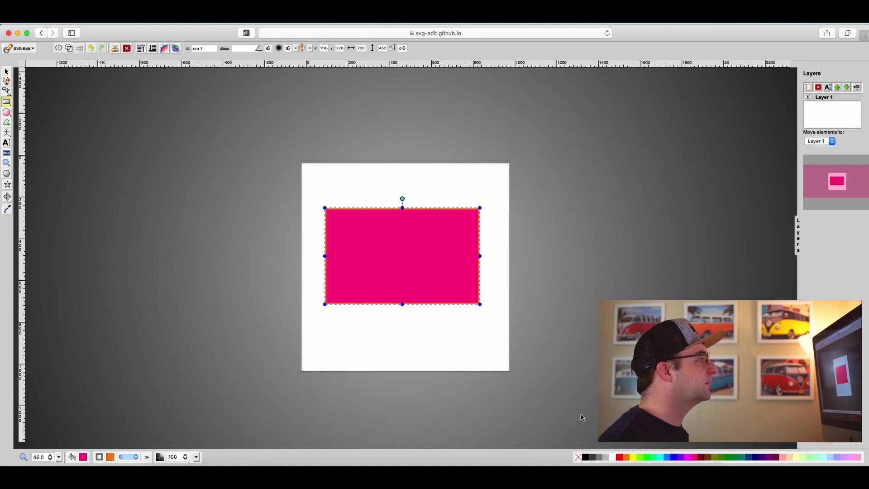
Remove the rectangle's fill and change its stroke colour to black
{"action": "left_click", "coordinate": [83, 458]}
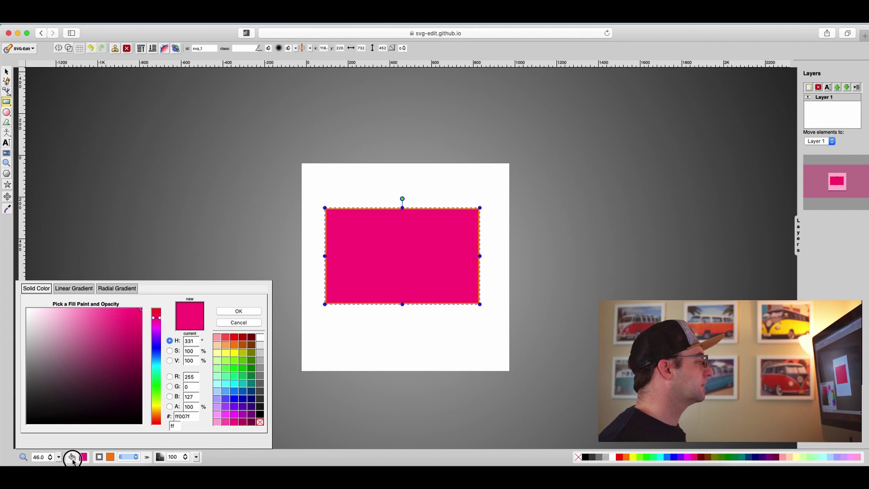
{"action": "left_click", "coordinate": [578, 457]}
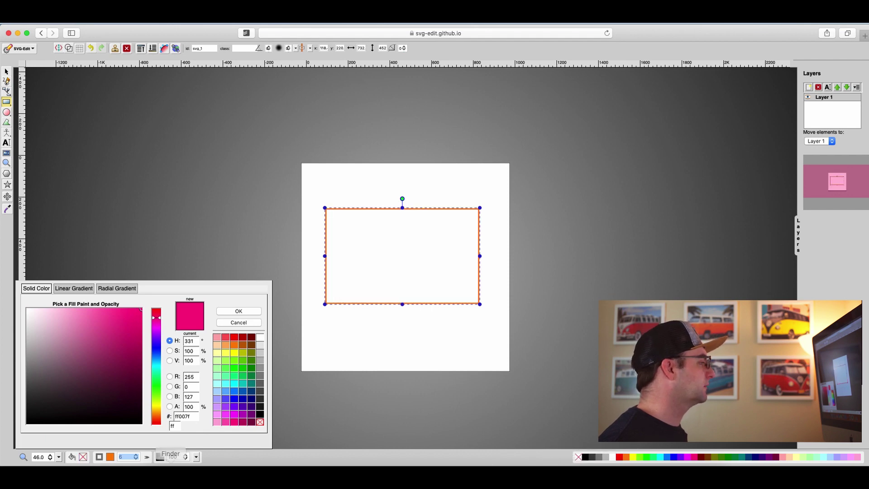
{"action": "left_click", "coordinate": [110, 458]}
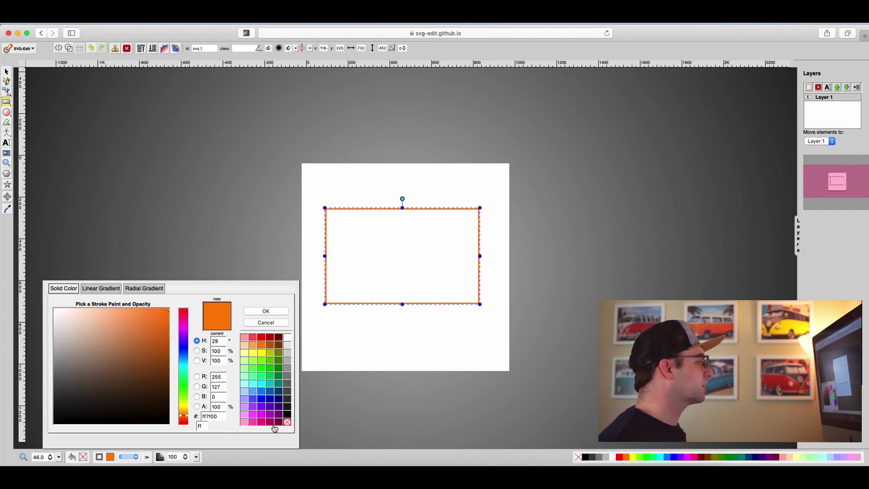
{"action": "left_click", "coordinate": [287, 413]}
{"action": "left_click", "coordinate": [271, 311]}
Set the rectangle's stroke width to 18
{"action": "left_click", "coordinate": [137, 458]}
{"action": "type", "text": "3"}
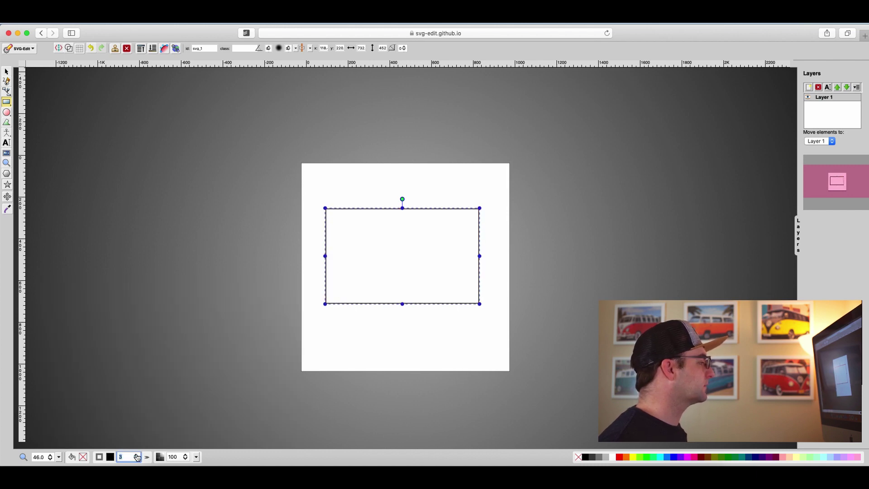
{"action": "left_click", "coordinate": [137, 456]}
{"action": "left_click", "coordinate": [137, 456]}
{"action": "left_click", "coordinate": [138, 455]}
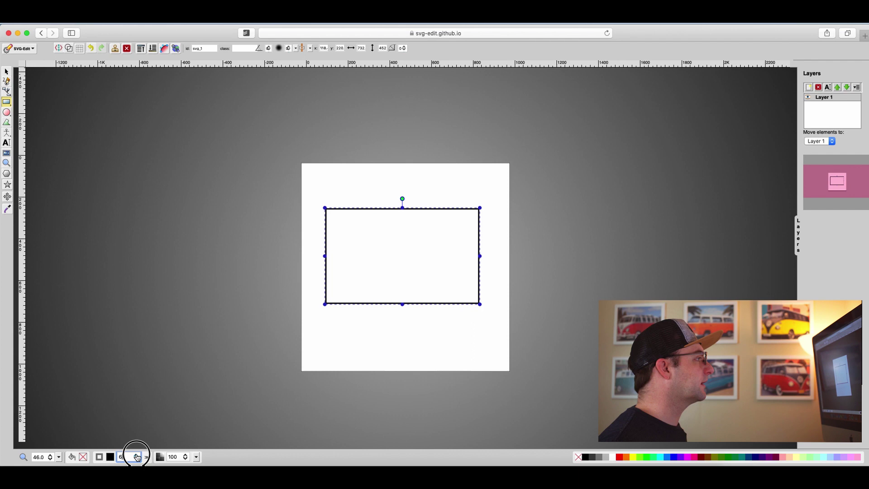
{"action": "left_click", "coordinate": [137, 456]}
{"action": "left_click", "coordinate": [137, 455]}
{"action": "left_click", "coordinate": [137, 456]}
{"action": "left_click", "coordinate": [137, 456]}
{"action": "left_click", "coordinate": [137, 456]}
{"action": "left_click", "coordinate": [137, 456]}
{"action": "left_click", "coordinate": [138, 456]}
{"action": "left_click", "coordinate": [137, 456]}
{"action": "left_click", "coordinate": [137, 456]}
{"action": "left_click", "coordinate": [137, 456]}
{"action": "left_click", "coordinate": [137, 456]}
{"action": "left_click", "coordinate": [137, 456]}
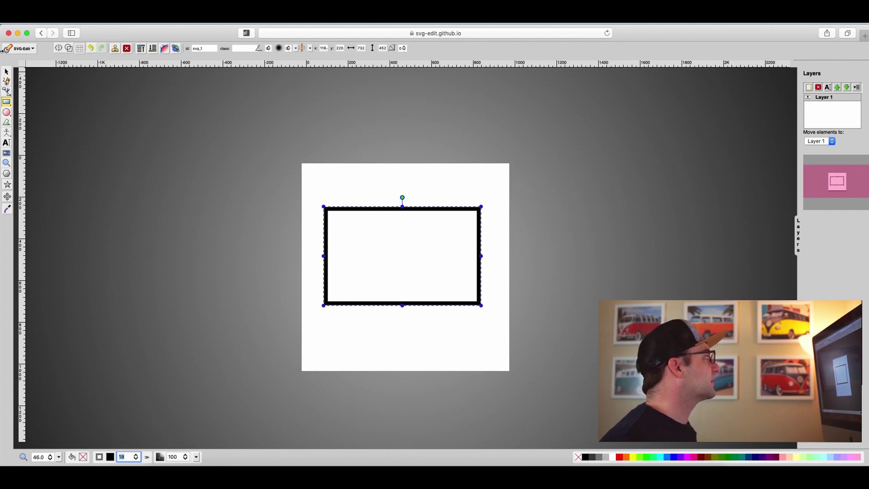
Preview the rectangle in wireframe mode and turn the grid on and off
{"action": "left_click", "coordinate": [6, 72]}
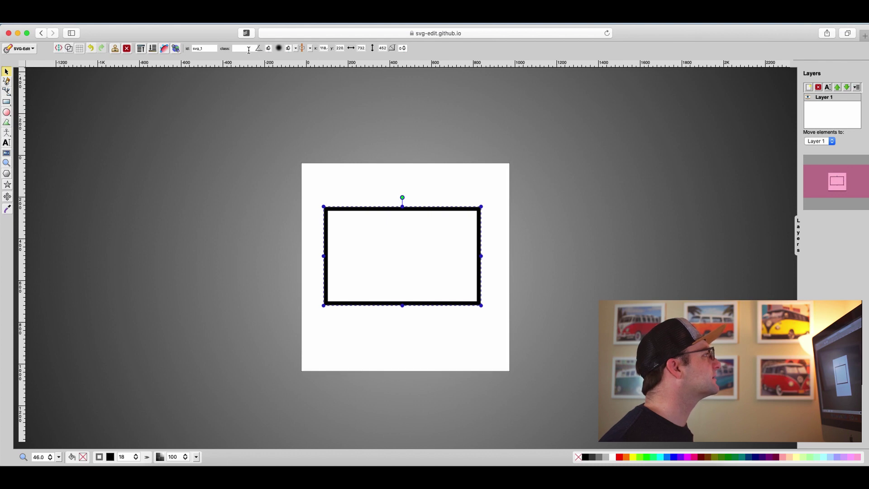
{"action": "left_click", "coordinate": [69, 49]}
{"action": "left_click", "coordinate": [69, 49]}
{"action": "left_click", "coordinate": [79, 50]}
{"action": "left_click", "coordinate": [79, 50]}
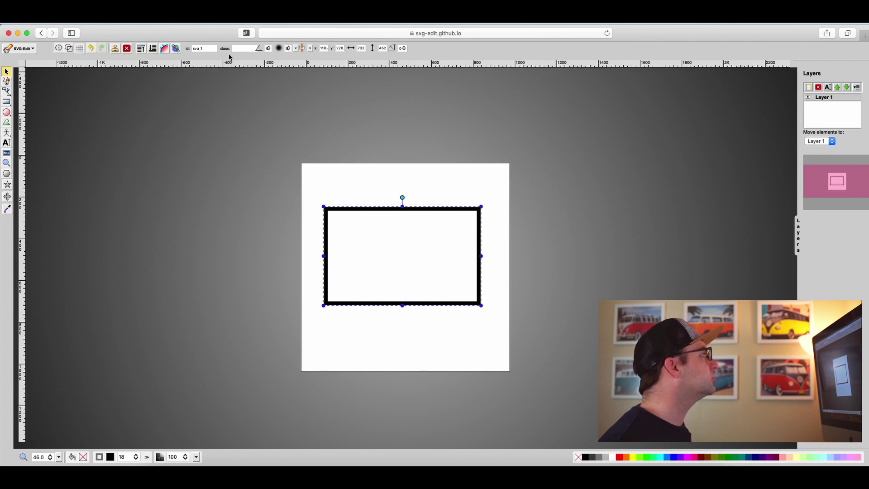
Convert the black-outlined rectangle to a path and move it slightly up on the canvas
{"action": "left_click", "coordinate": [164, 48]}
{"action": "left_click_drag", "start_coordinate": [375, 208], "coordinate": [374, 194]}
{"action": "left_click", "coordinate": [479, 194]}
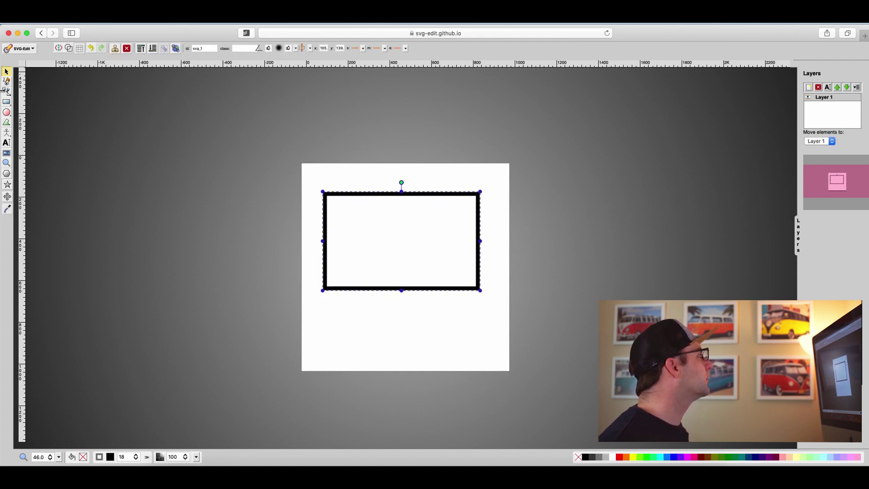
Draw a second unfilled black rectangle, about 736 wide and 236 high, directly below the first one
{"action": "left_click", "coordinate": [7, 84]}
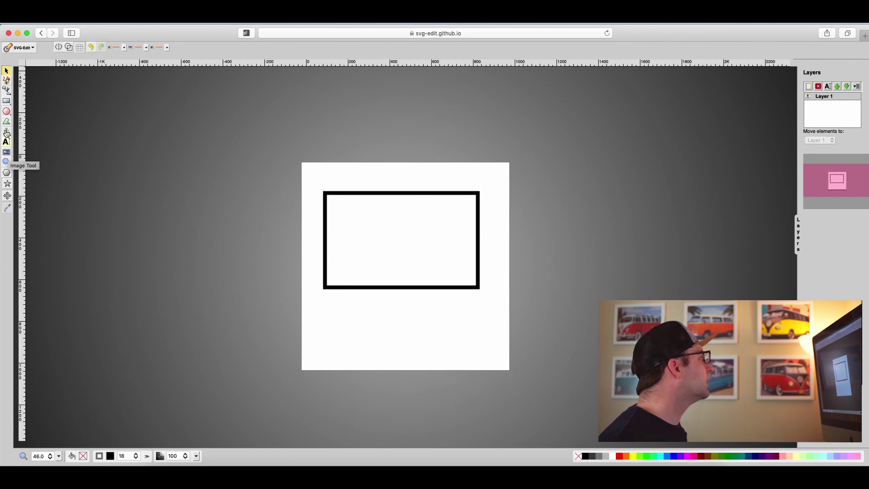
{"action": "left_click", "coordinate": [8, 134]}
{"action": "left_click", "coordinate": [8, 135]}
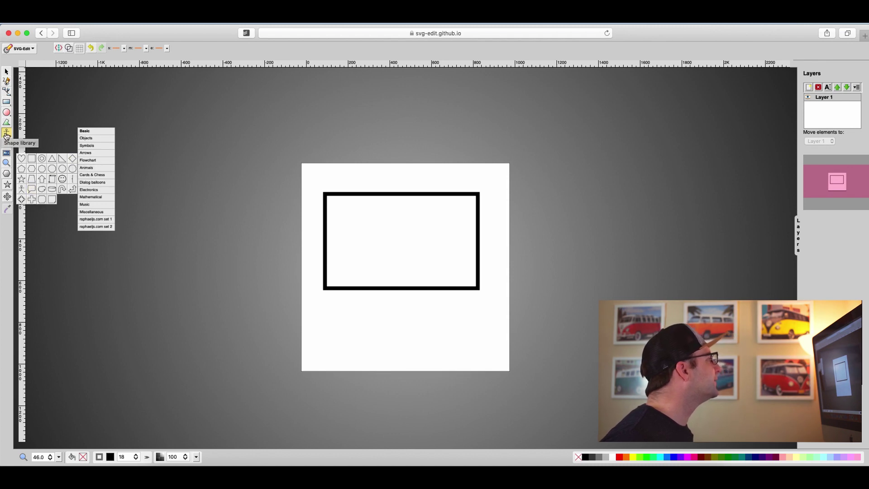
{"action": "left_click", "coordinate": [6, 103]}
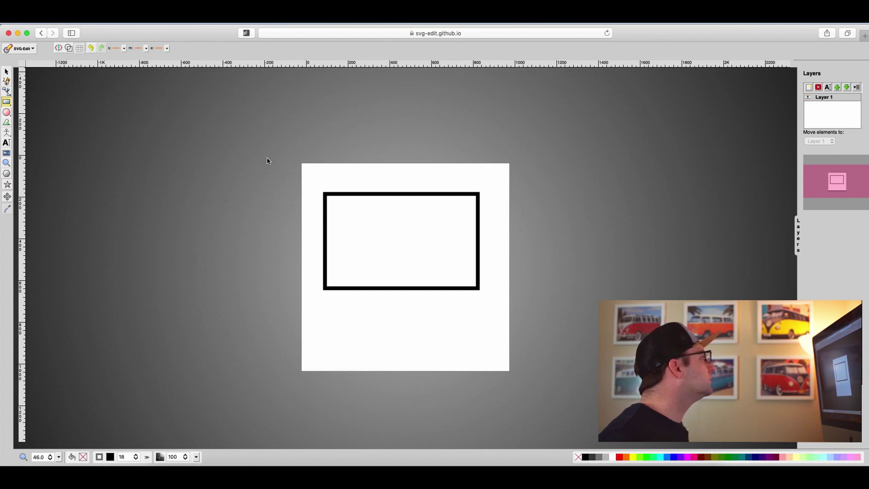
{"action": "left_click_drag", "start_coordinate": [324, 304], "coordinate": [479, 356]}
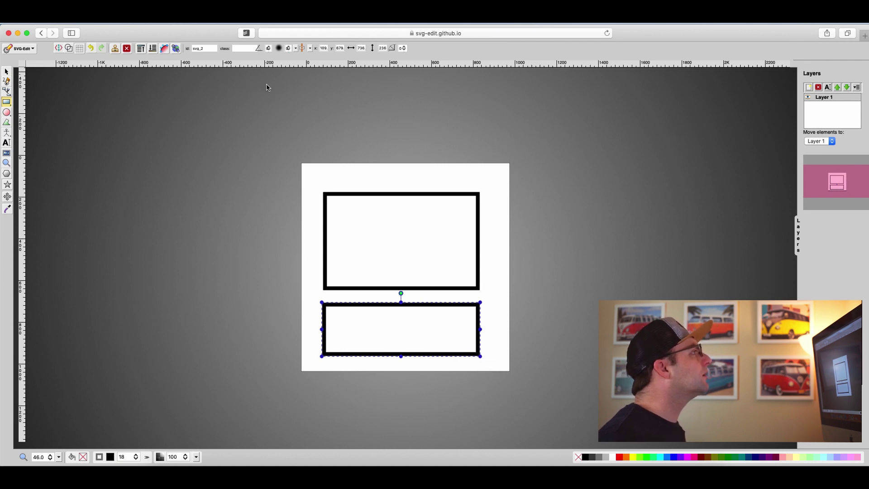
Try rotating the lower rectangle slightly clockwise and undo the rotation
{"action": "left_click", "coordinate": [269, 49]}
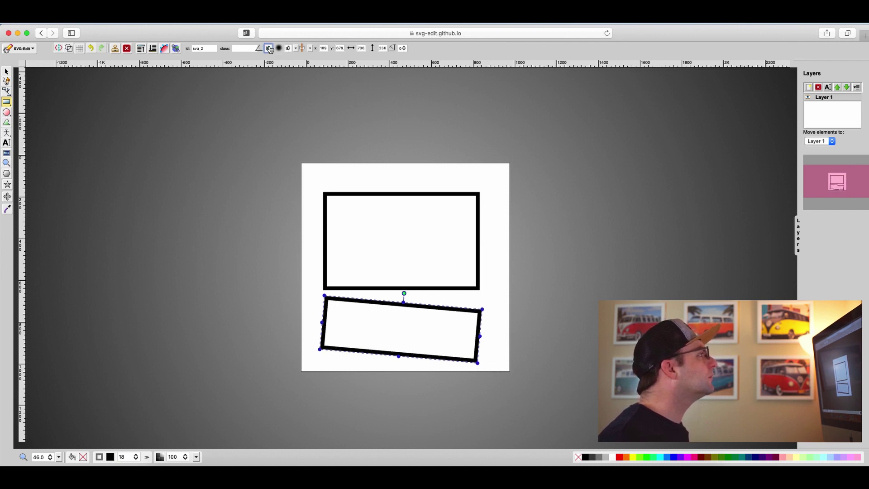
{"action": "left_click", "coordinate": [270, 49]}
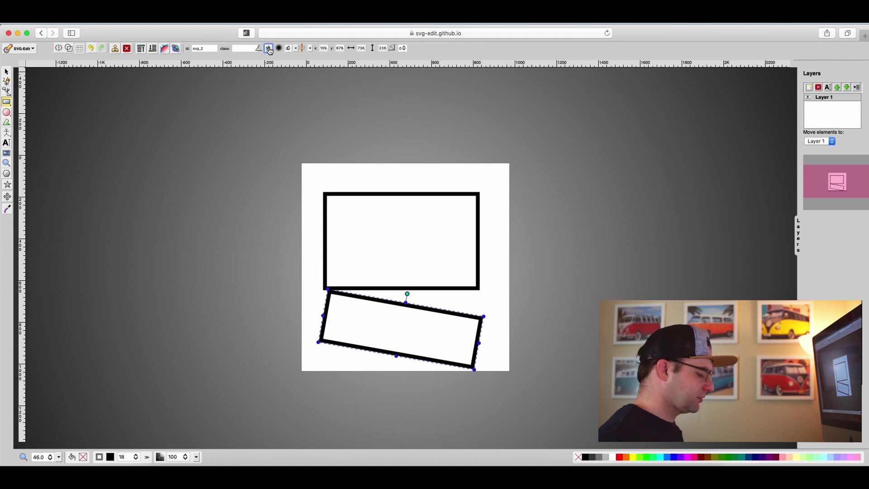
{"action": "key", "text": "ctrl+z"}
{"action": "key", "text": "ctrl+z"}
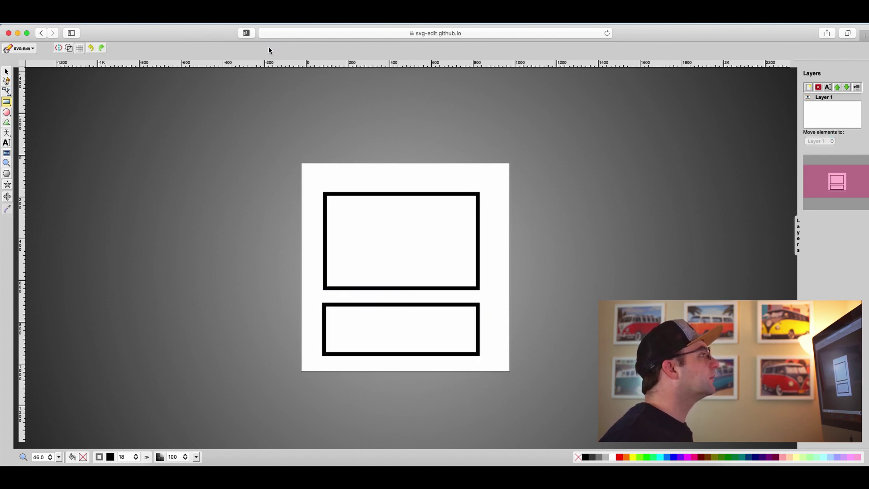
Delete the tiny accidental rectangle and round the corners of the lower black-outlined rectangle
{"action": "left_click", "coordinate": [408, 307]}
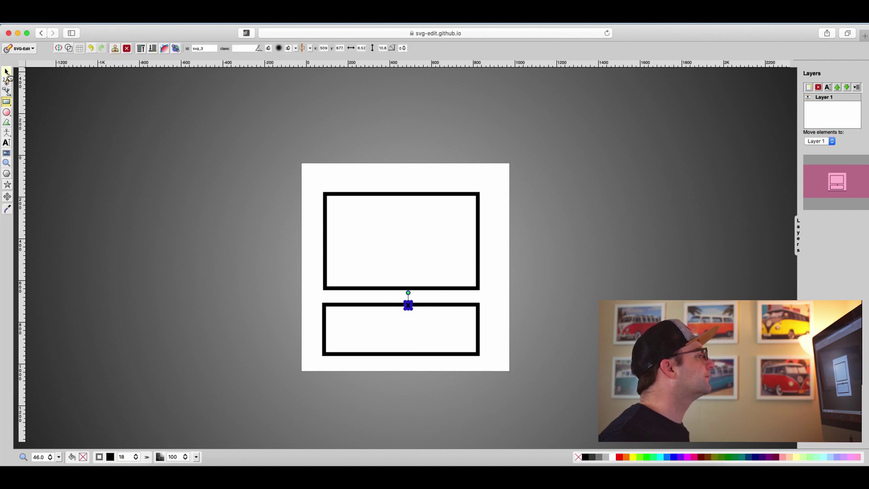
{"action": "key", "text": "Delete"}
{"action": "left_click", "coordinate": [6, 73]}
{"action": "left_click", "coordinate": [430, 310]}
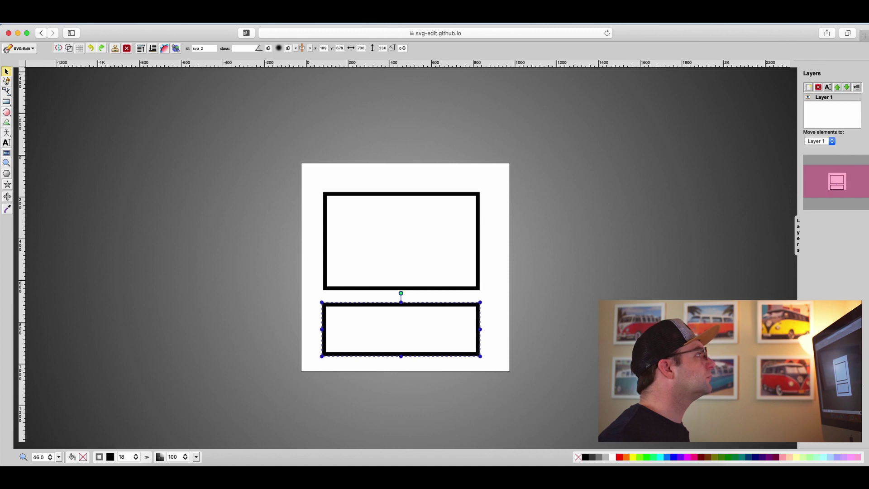
{"action": "left_click", "coordinate": [403, 49]}
{"action": "left_click", "coordinate": [405, 49]}
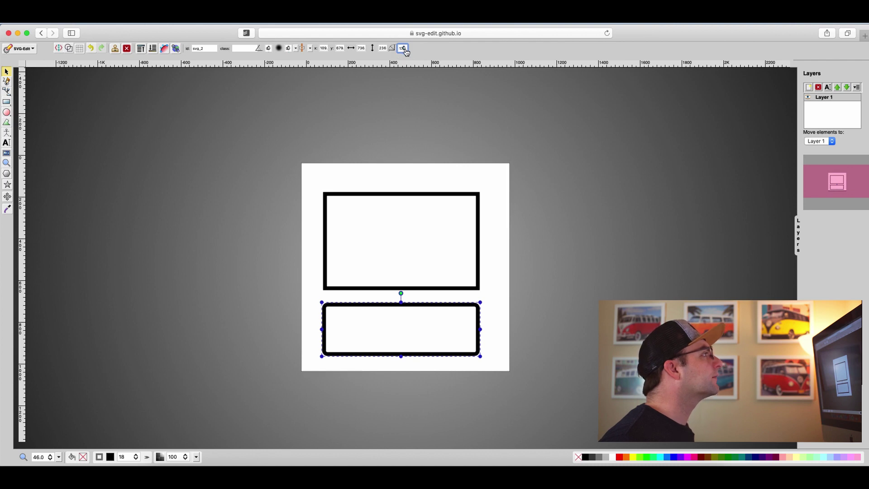
{"action": "left_click", "coordinate": [405, 49]}
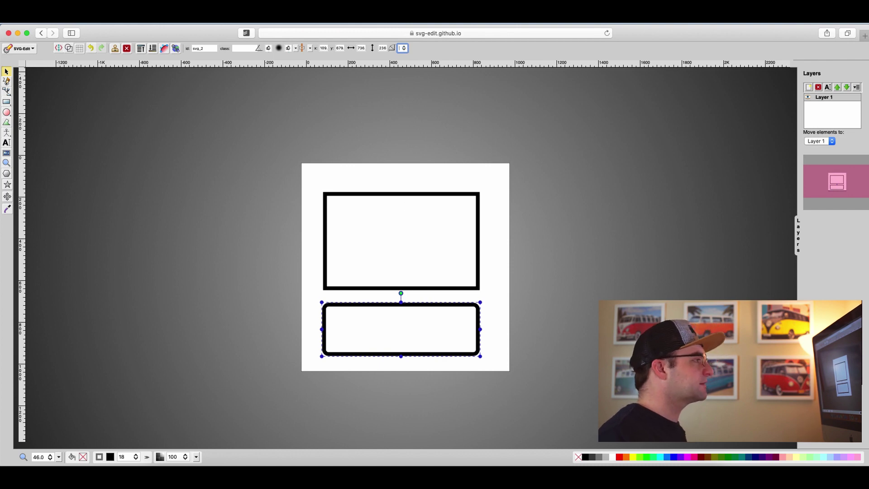
Delete both rectangles and draw a new unfilled black rectangle about 782 wide and 534 high on the canvas
{"action": "left_click", "coordinate": [353, 306]}
{"action": "key", "text": "Delete"}
{"action": "left_click", "coordinate": [360, 286]}
{"action": "key", "text": "Delete"}
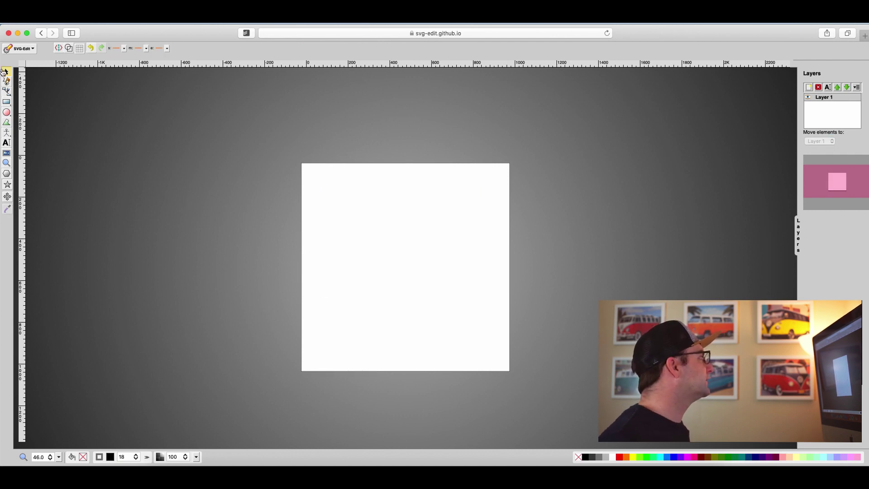
{"action": "left_click", "coordinate": [7, 102]}
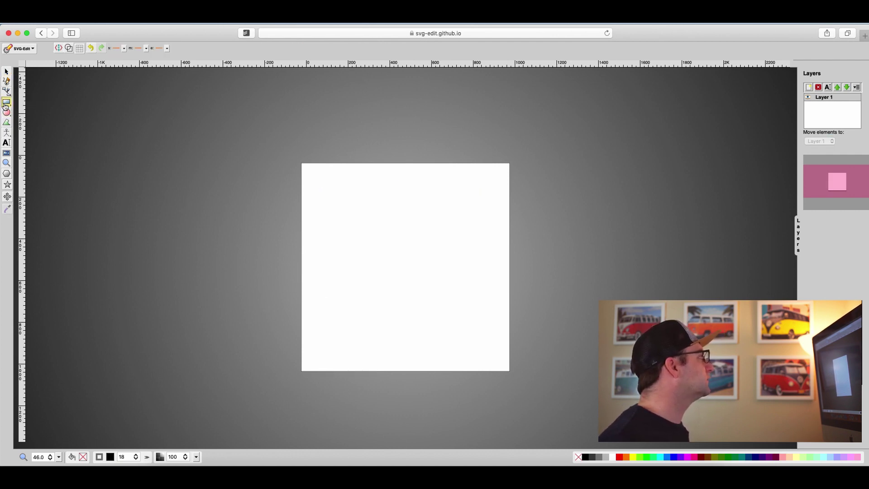
{"action": "left_click_drag", "start_coordinate": [323, 190], "coordinate": [488, 303]}
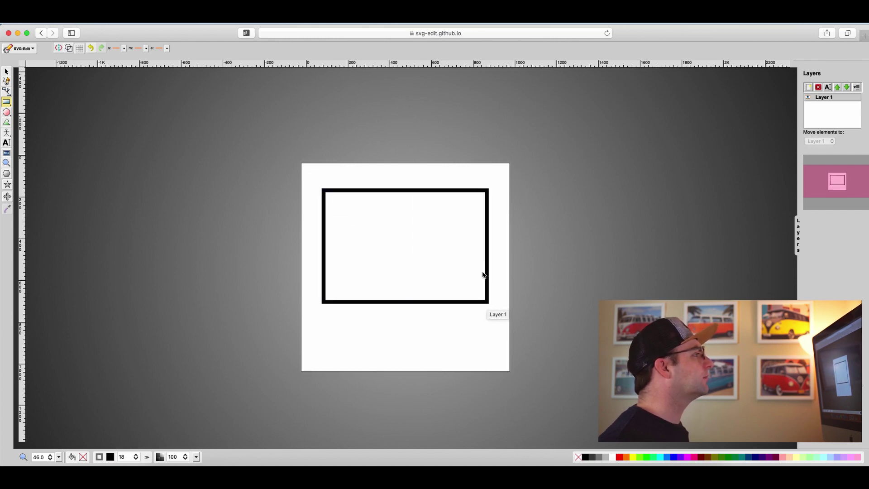
Give the new rectangle large rounded corners and move it slightly down on the canvas
{"action": "left_click", "coordinate": [405, 50]}
{"action": "left_click", "coordinate": [405, 50]}
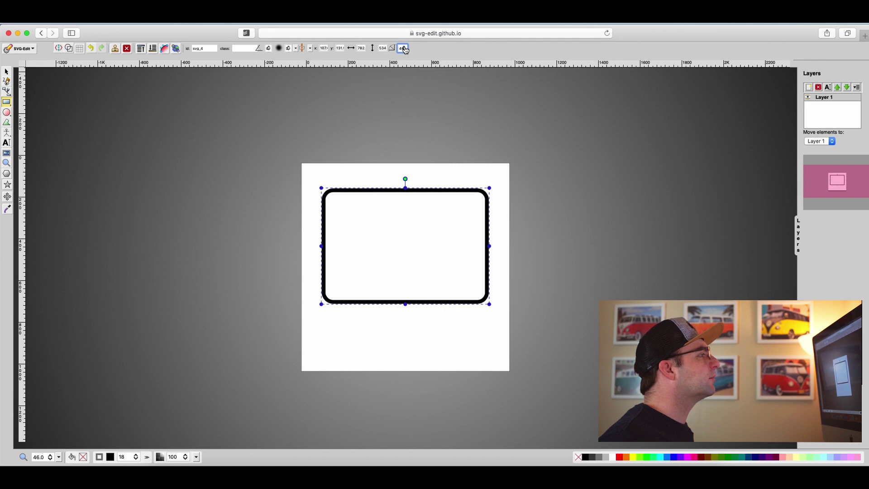
{"action": "left_click", "coordinate": [405, 50]}
{"action": "left_click", "coordinate": [405, 50]}
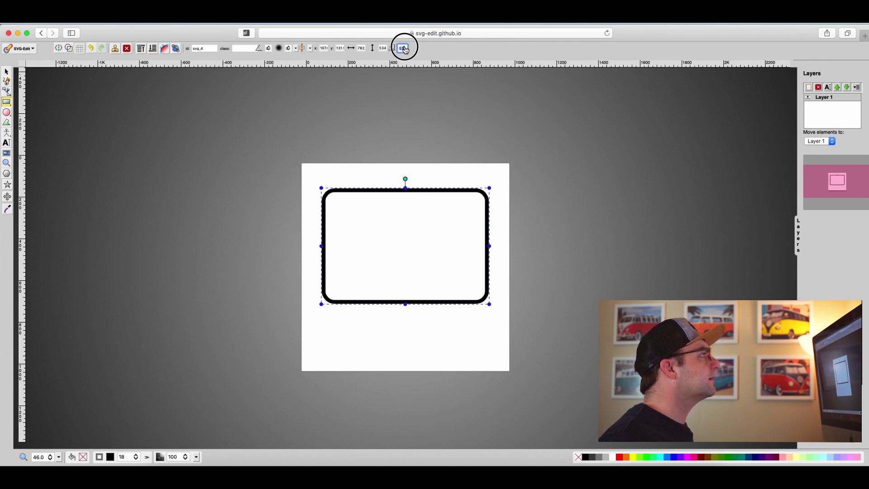
{"action": "left_click_drag", "start_coordinate": [405, 50], "coordinate": [405, 50]}
{"action": "left_click", "coordinate": [406, 50]}
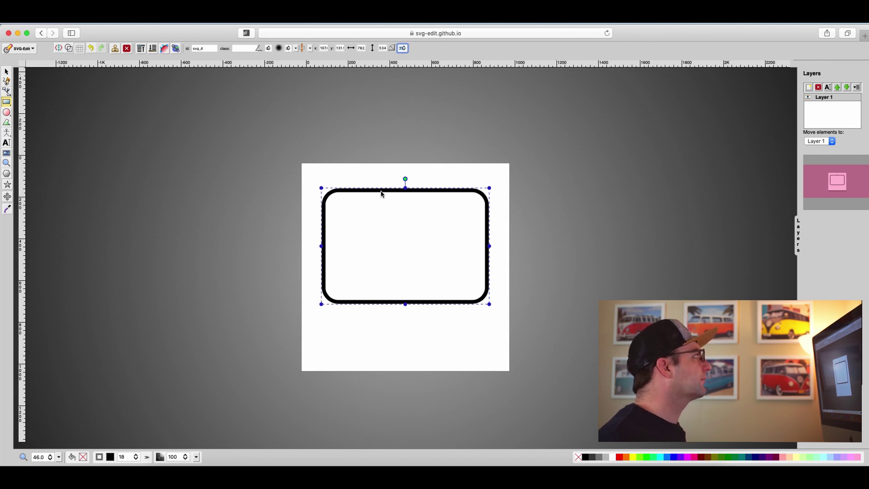
{"action": "left_click", "coordinate": [6, 72]}
{"action": "mouse_move", "coordinate": [394, 191]}
{"action": "left_mouse_down"}
{"action": "mouse_move", "coordinate": [379, 192]}
{"action": "mouse_move", "coordinate": [399, 190]}
{"action": "mouse_move", "coordinate": [394, 221]}
{"action": "mouse_move", "coordinate": [403, 197]}
{"action": "mouse_move", "coordinate": [390, 190]}
{"action": "mouse_move", "coordinate": [391, 197]}
{"action": "left_mouse_up"}
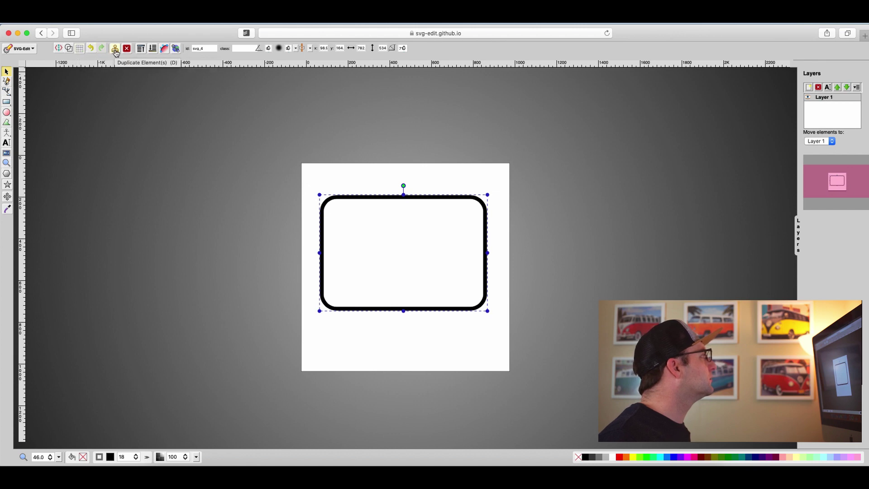
Draw an unfilled black circle with a radius of about 126 and place it across the left part of the rectangle's lower edge
{"action": "left_click", "coordinate": [7, 114]}
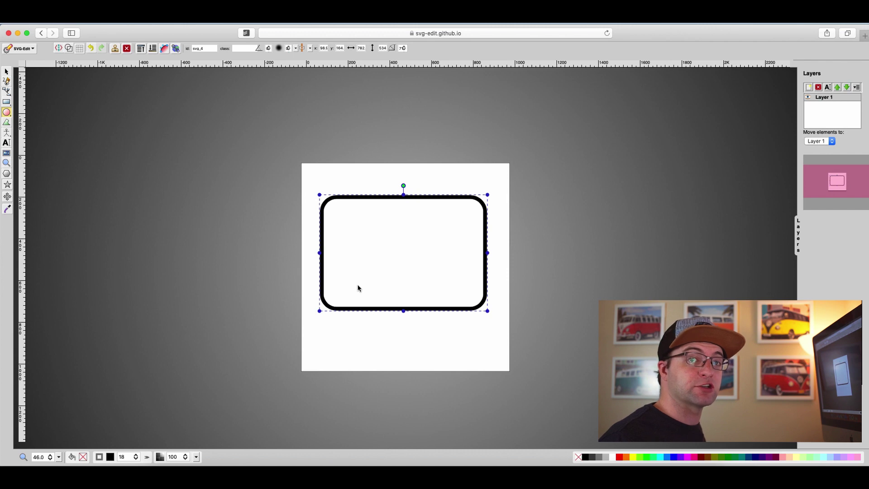
{"action": "left_click_drag", "start_coordinate": [350, 288], "coordinate": [369, 311]}
{"action": "key", "text": "Escape"}
{"action": "left_click", "coordinate": [7, 71]}
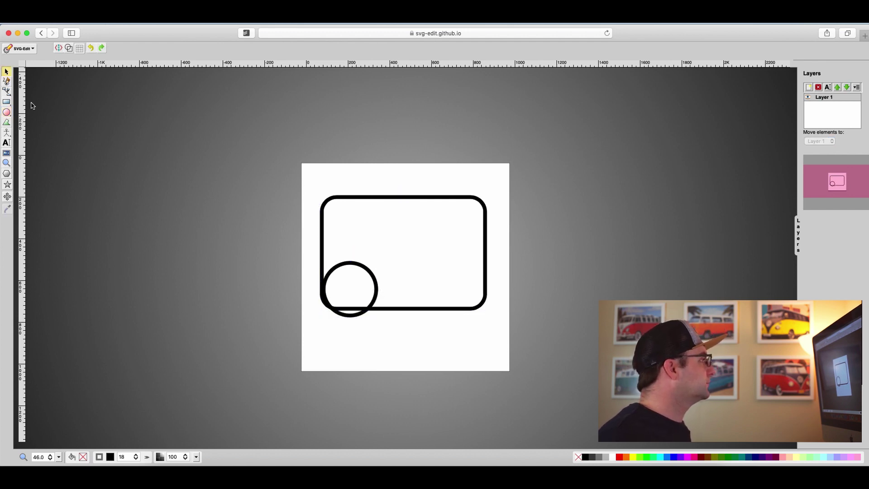
{"action": "left_click_drag", "start_coordinate": [377, 283], "coordinate": [387, 301]}
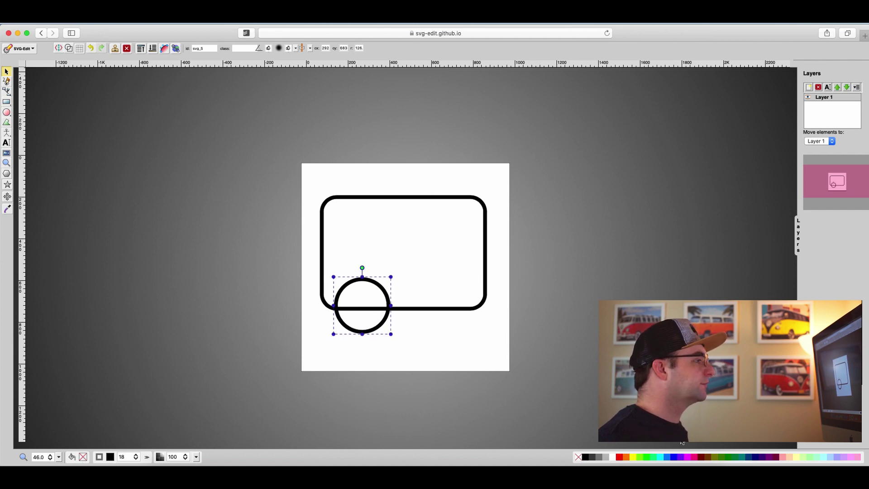
Fill the circle black and add a white-filled copy overlapping it to the right
{"action": "left_click", "coordinate": [585, 456]}
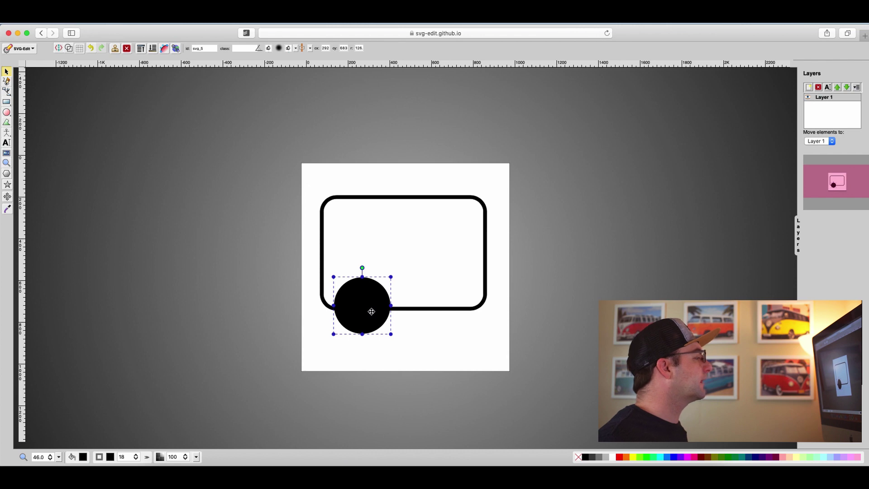
{"action": "left_click_drag", "start_coordinate": [382, 308], "coordinate": [409, 310]}
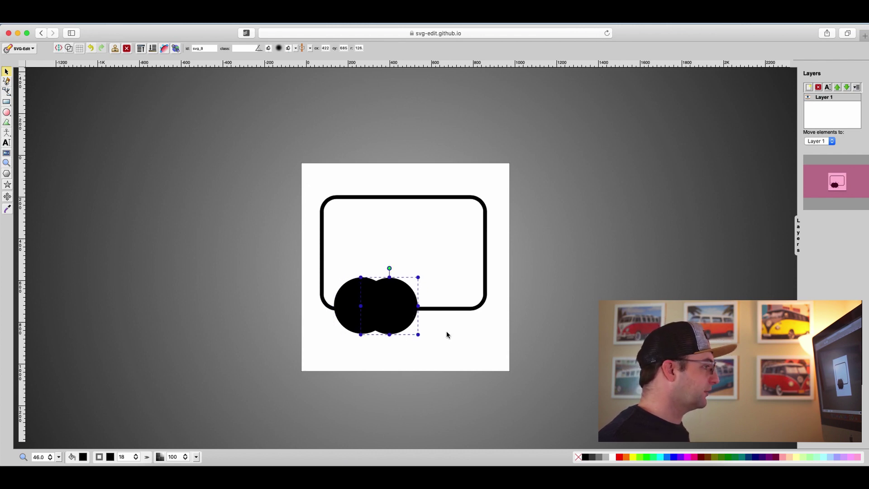
{"action": "left_click", "coordinate": [611, 457]}
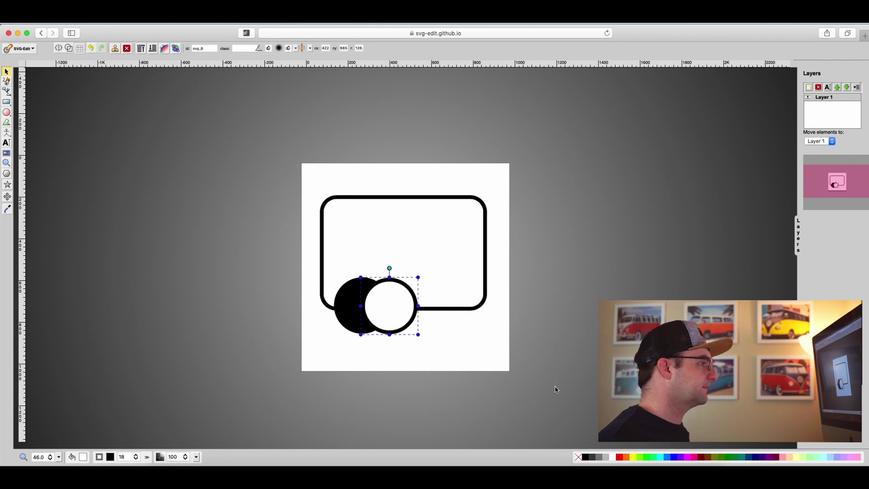
Set the white circle's stroke width to 10 and its stroke paint to none
{"action": "left_click", "coordinate": [98, 458]}
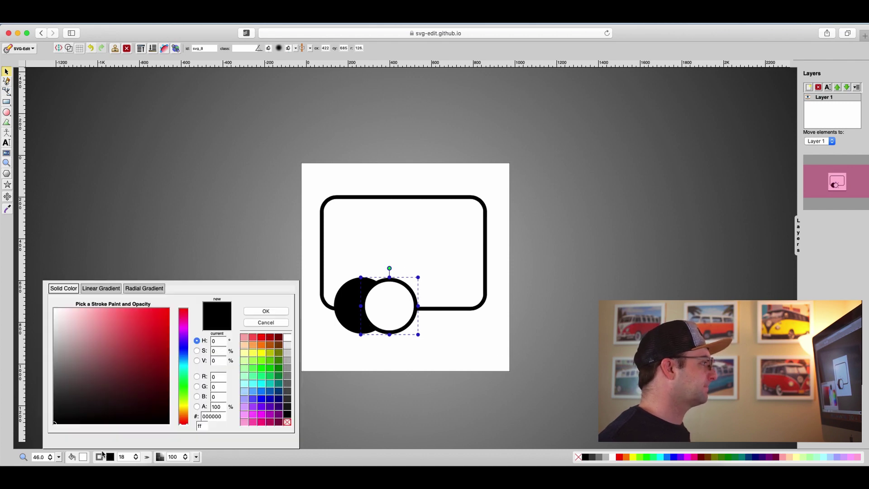
{"action": "key", "text": "Escape"}
{"action": "left_click", "coordinate": [137, 457]}
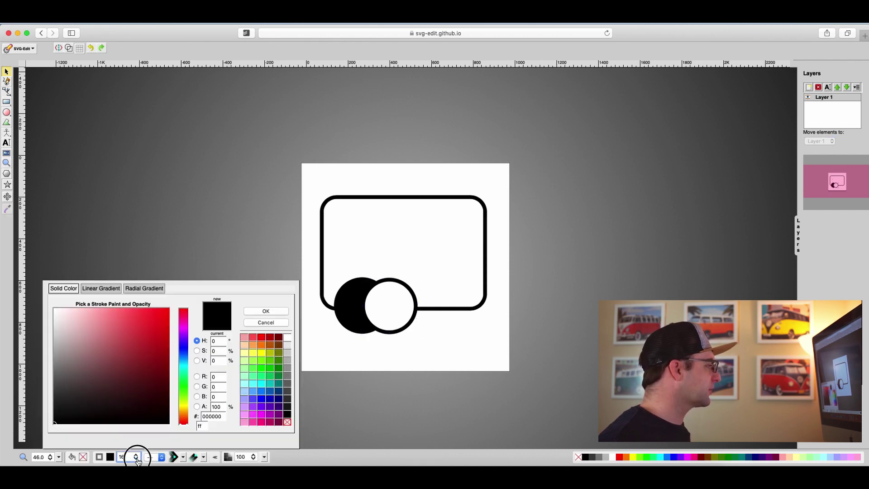
{"action": "left_click", "coordinate": [287, 421]}
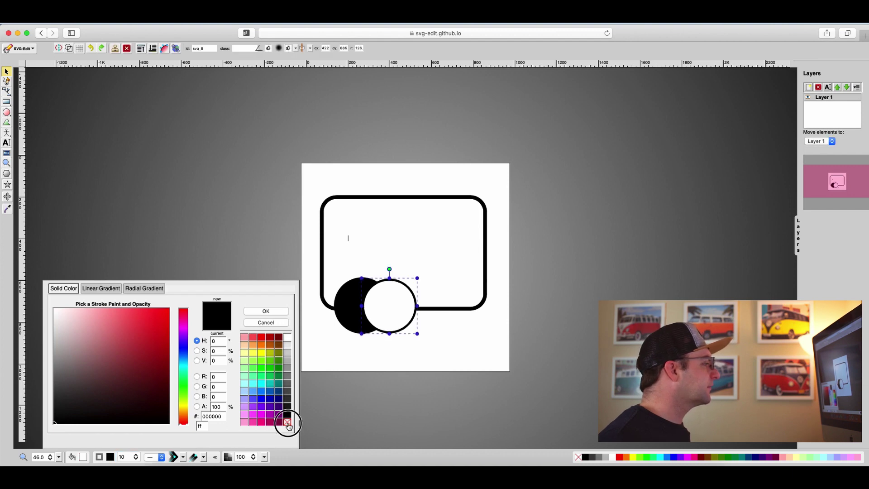
{"action": "left_click", "coordinate": [267, 311]}
Place the white circle over the black one and shrink it to a radius of about 101
{"action": "left_click_drag", "start_coordinate": [380, 310], "coordinate": [364, 310]}
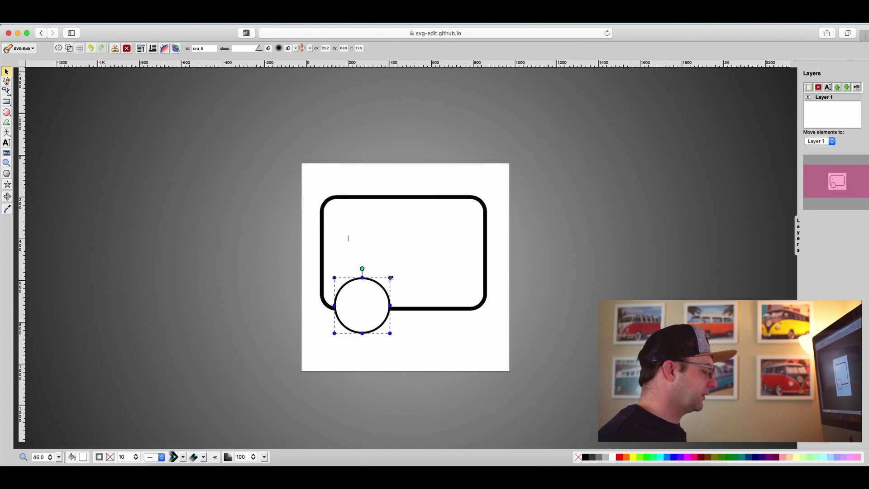
{"action": "left_click_drag", "start_coordinate": [391, 277], "coordinate": [362, 306]}
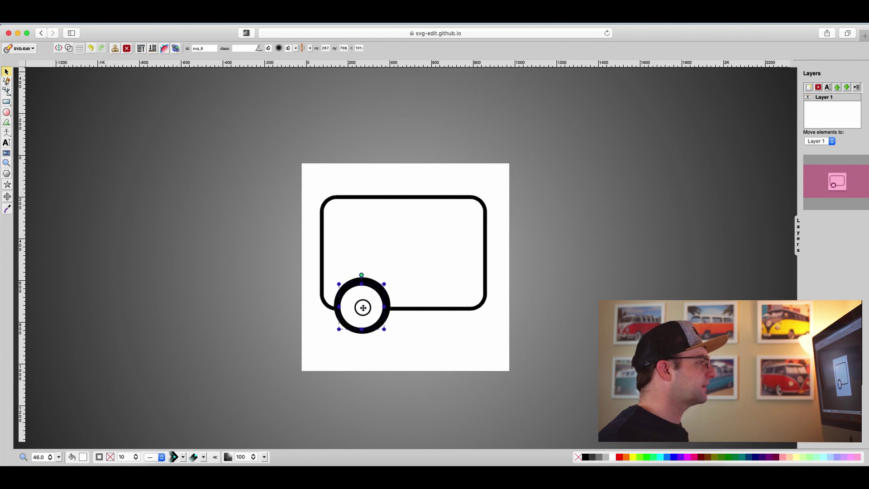
Centre the white and black circles on each other horizontally and vertically, aligned relative to the largest object
{"action": "left_click", "coordinate": [367, 280], "text": "shift"}
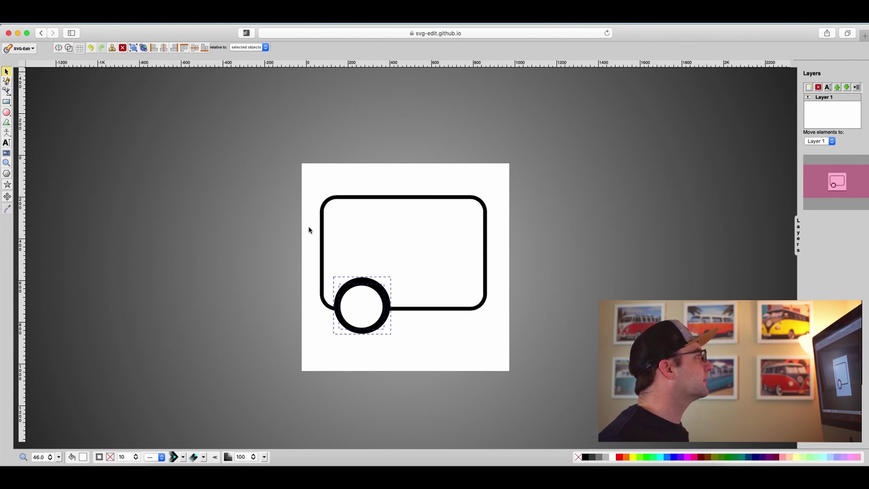
{"action": "left_click", "coordinate": [164, 50]}
{"action": "left_click", "coordinate": [175, 51]}
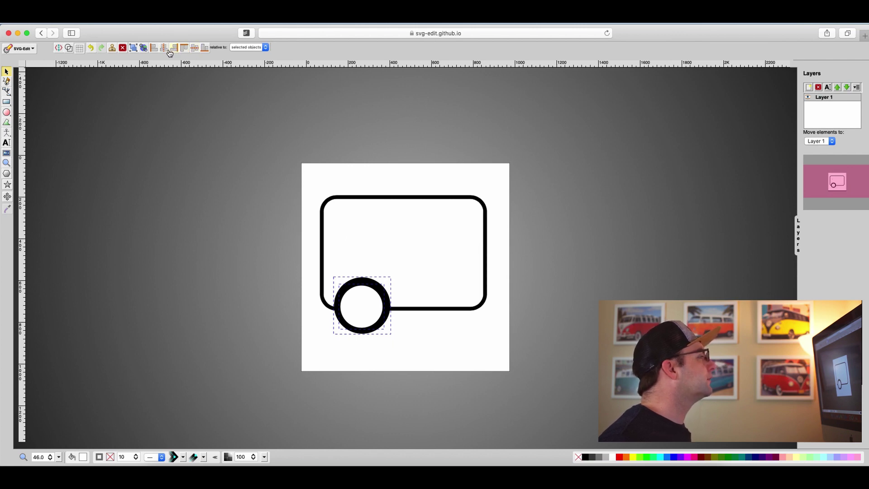
{"action": "left_click", "coordinate": [252, 51]}
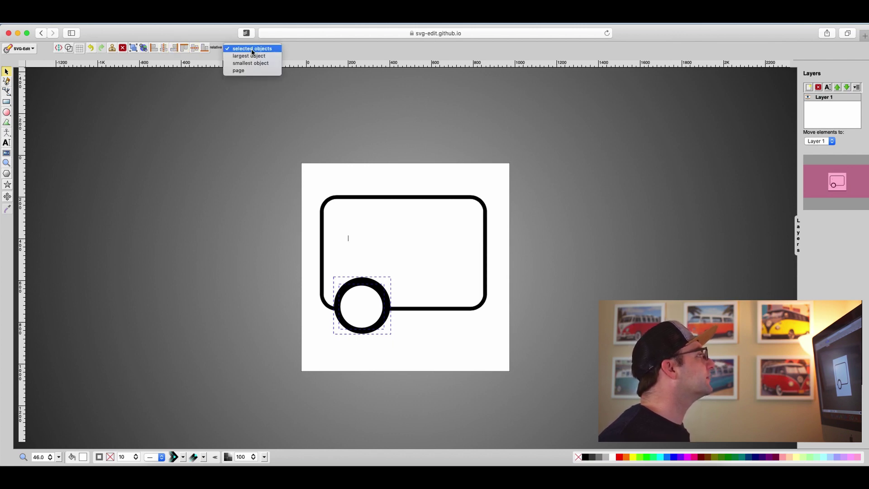
{"action": "left_click", "coordinate": [251, 56]}
{"action": "left_click", "coordinate": [164, 50]}
{"action": "left_click", "coordinate": [195, 48]}
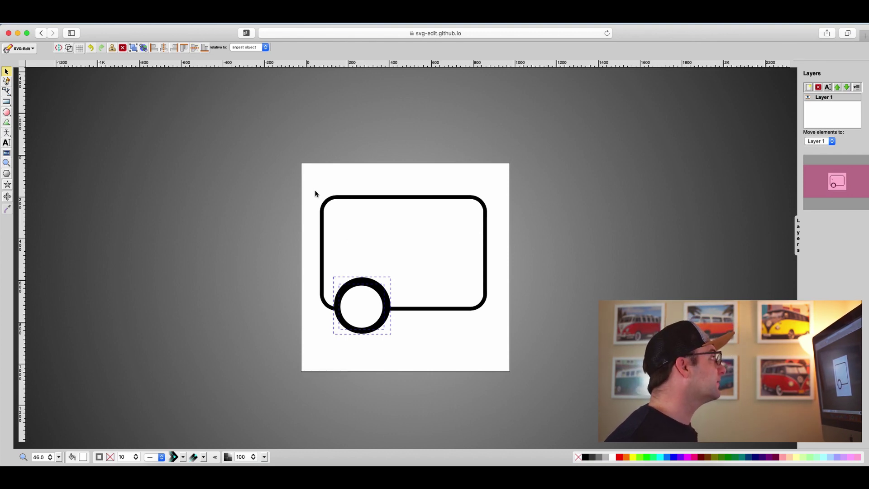
{"action": "left_click", "coordinate": [315, 216]}
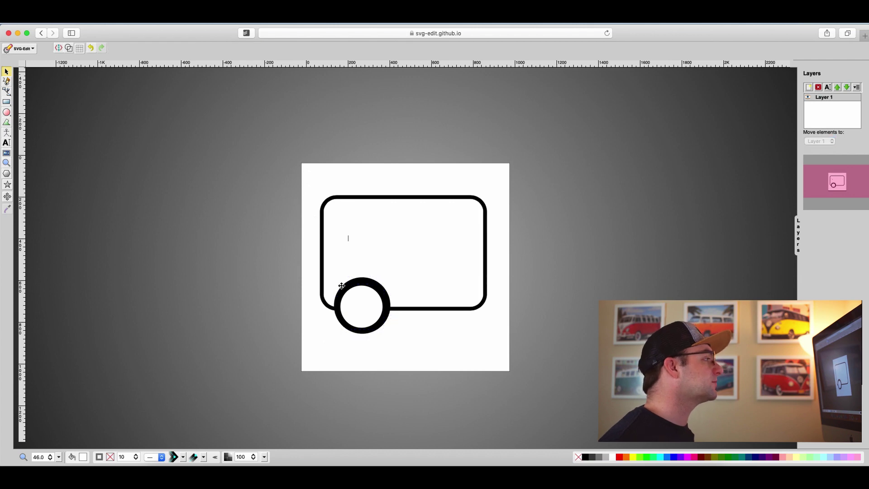
Copy the white and black wheel circles together to the right part of the rectangle's lower edge
{"action": "left_click", "coordinate": [367, 311]}
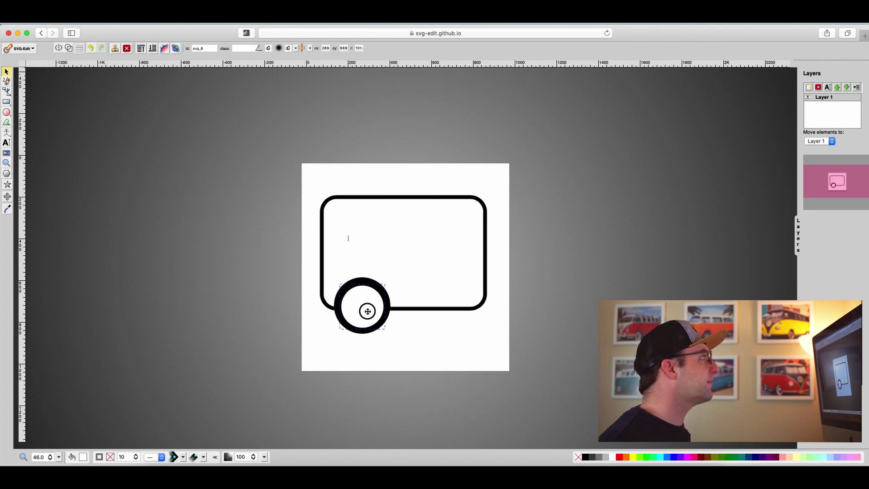
{"action": "left_click", "coordinate": [367, 311]}
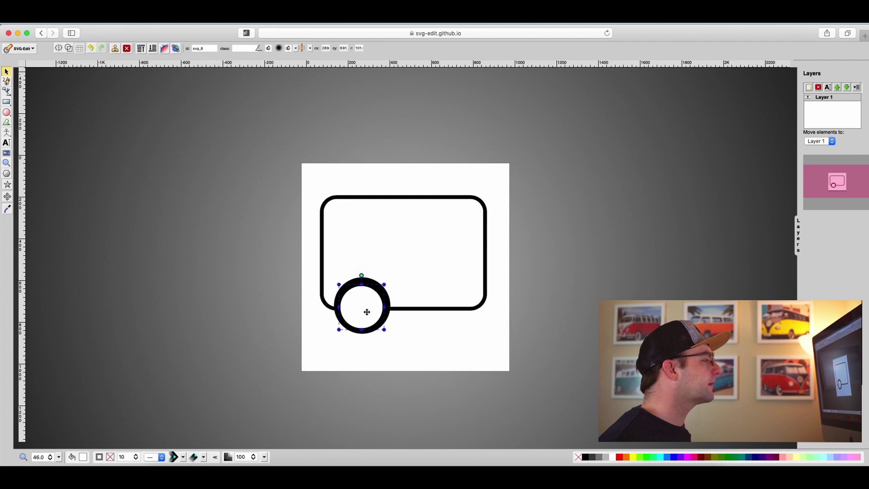
{"action": "left_click", "coordinate": [372, 285], "text": "shift"}
{"action": "left_click_drag", "start_coordinate": [355, 305], "coordinate": [439, 306]}
Move the stray cursor mark inside the rounded rectangle off the drawing and select a wheel circle
{"action": "left_click", "coordinate": [349, 239]}
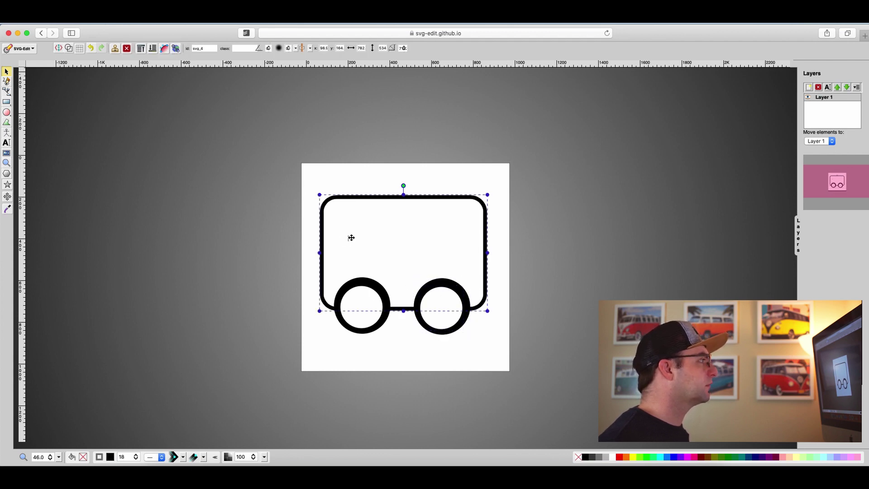
{"action": "left_click", "coordinate": [270, 238]}
{"action": "left_click", "coordinate": [348, 239]}
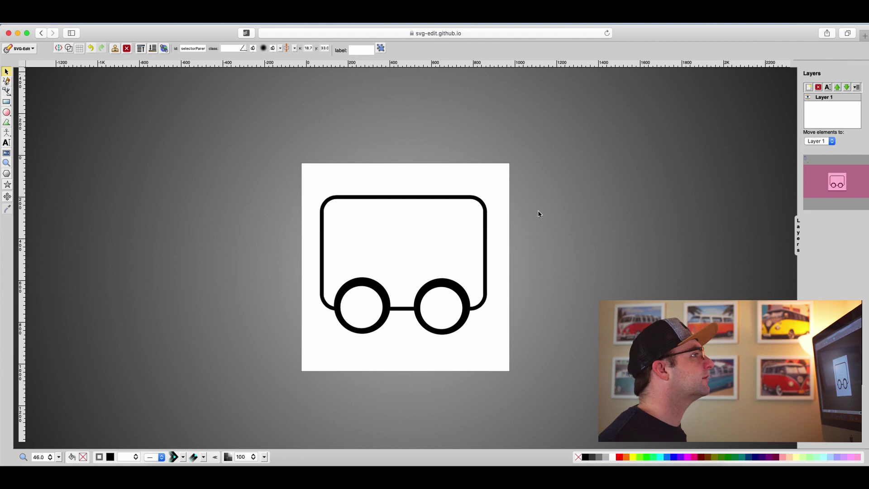
{"action": "left_click", "coordinate": [355, 318]}
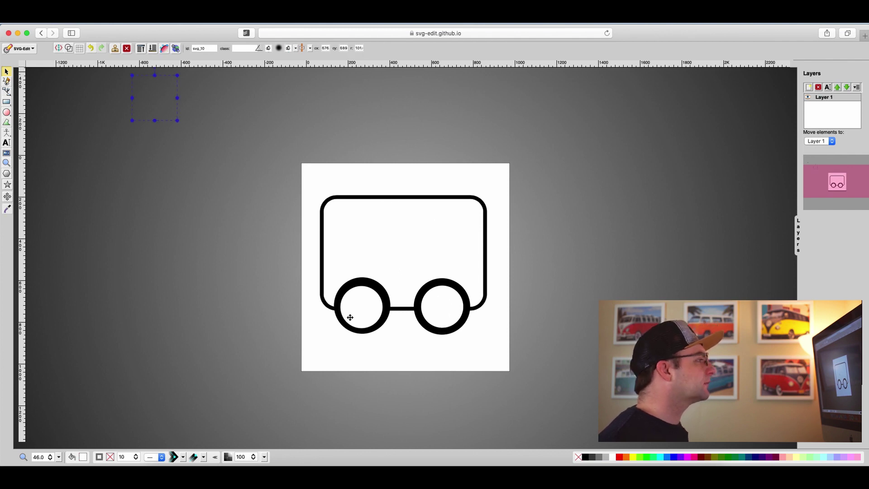
Try moving the left wheel's white circle off centre and undo the move
{"action": "left_click_drag", "start_coordinate": [355, 315], "coordinate": [355, 314]}
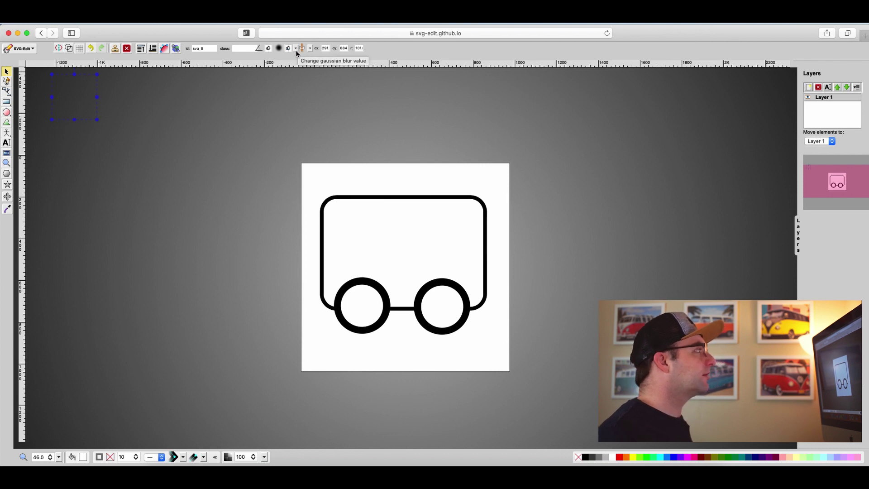
{"action": "mouse_move", "coordinate": [79, 94]}
{"action": "left_mouse_down"}
{"action": "mouse_move", "coordinate": [95, 106]}
{"action": "mouse_move", "coordinate": [80, 103]}
{"action": "left_mouse_up"}
{"action": "key", "text": "Delete"}
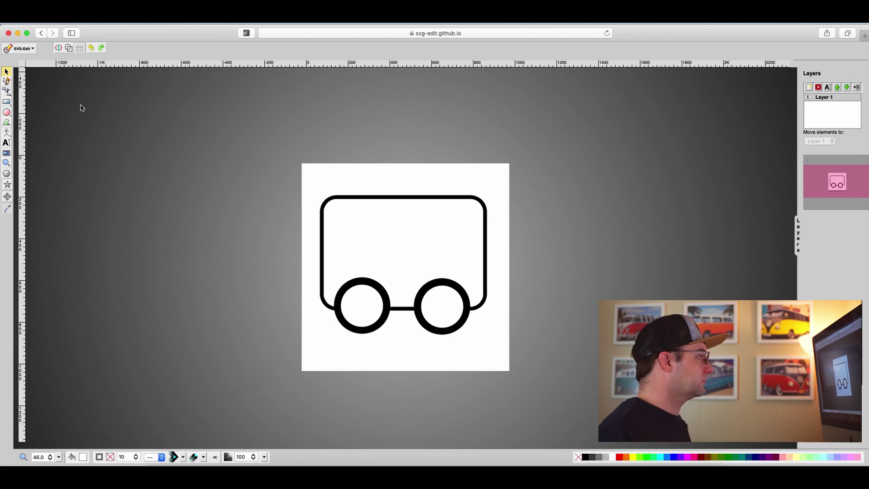
{"action": "left_click", "coordinate": [361, 299]}
{"action": "left_click_drag", "start_coordinate": [360, 300], "coordinate": [369, 307]}
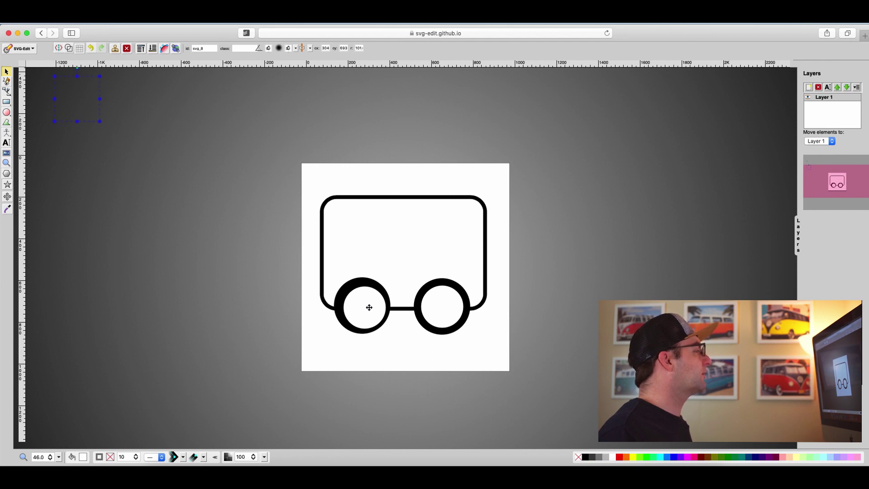
{"action": "key", "text": "super+z"}
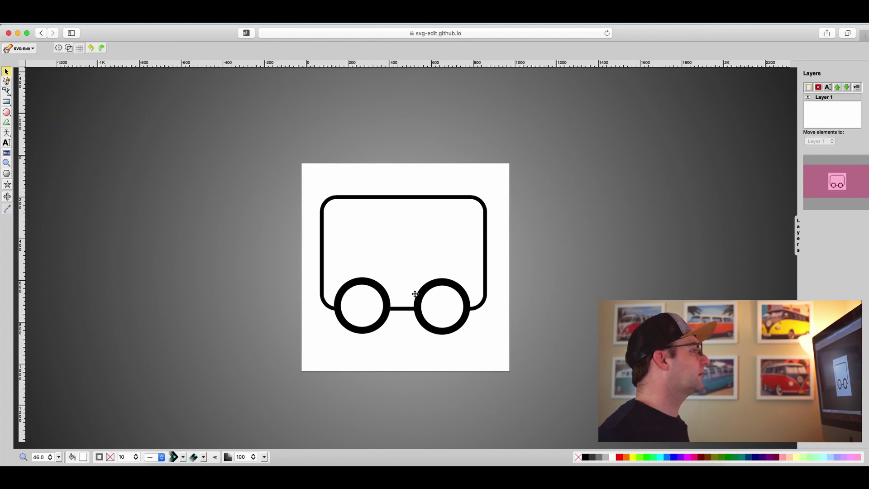
{"action": "left_click", "coordinate": [446, 307]}
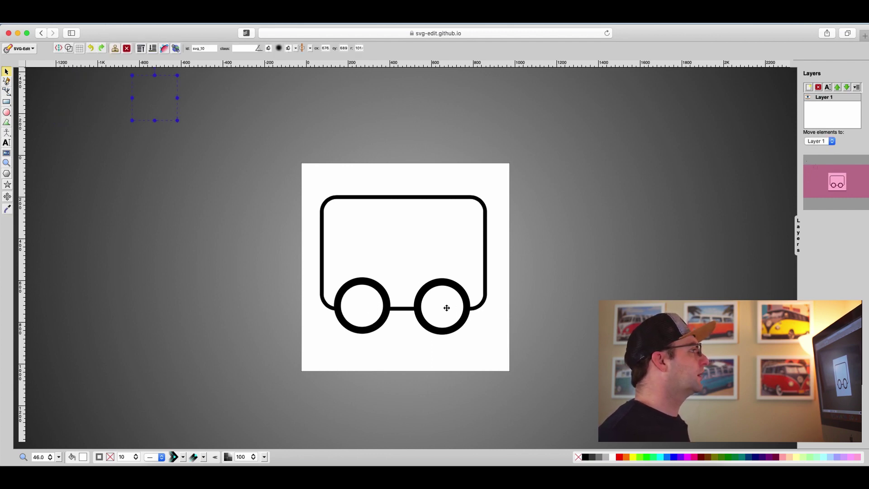
{"action": "scroll", "coordinate": [436, 302], "scroll_direction": "down", "scroll_amount": 1}
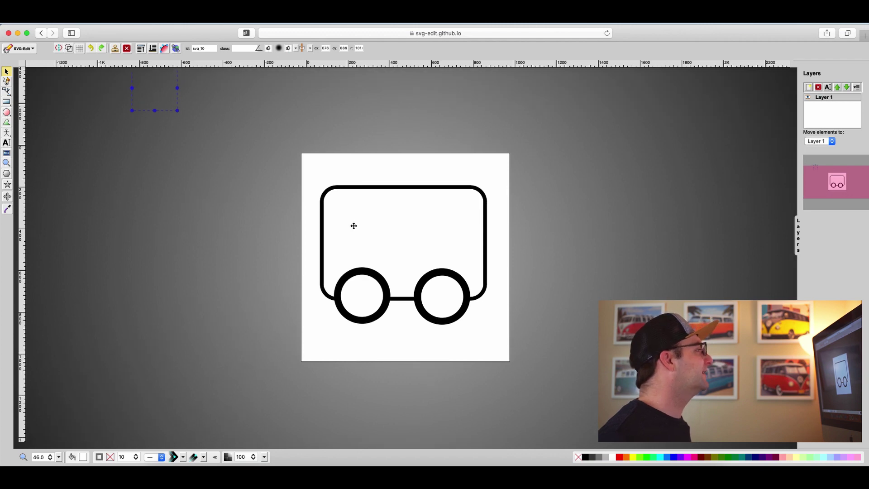
{"action": "left_click", "coordinate": [306, 236]}
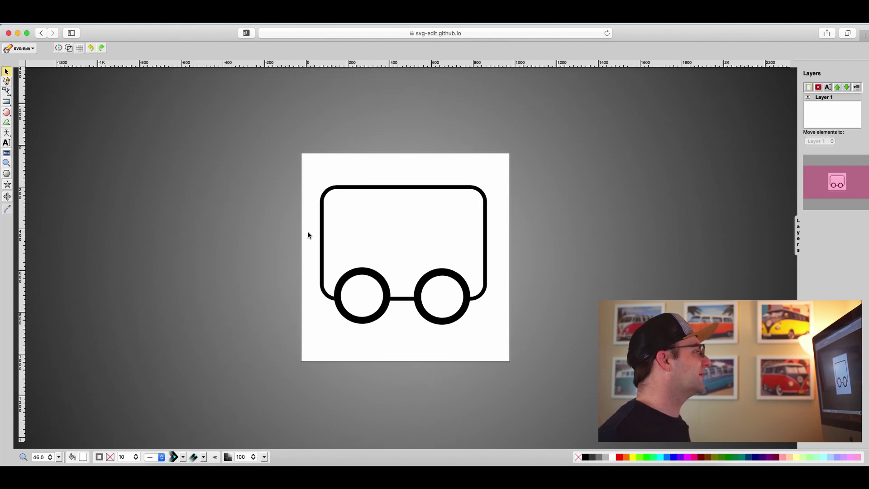
Try drawing white rectangles over the vehicle body and delete the oversized one
{"action": "left_click", "coordinate": [4, 103]}
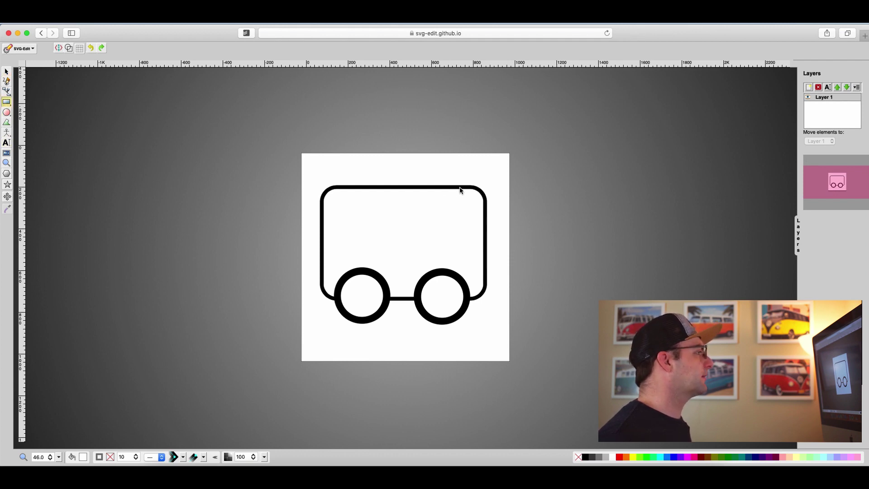
{"action": "mouse_move", "coordinate": [449, 208]}
{"action": "left_mouse_down"}
{"action": "mouse_move", "coordinate": [435, 219]}
{"action": "mouse_move", "coordinate": [456, 218]}
{"action": "left_mouse_up"}
{"action": "left_click", "coordinate": [462, 238]}
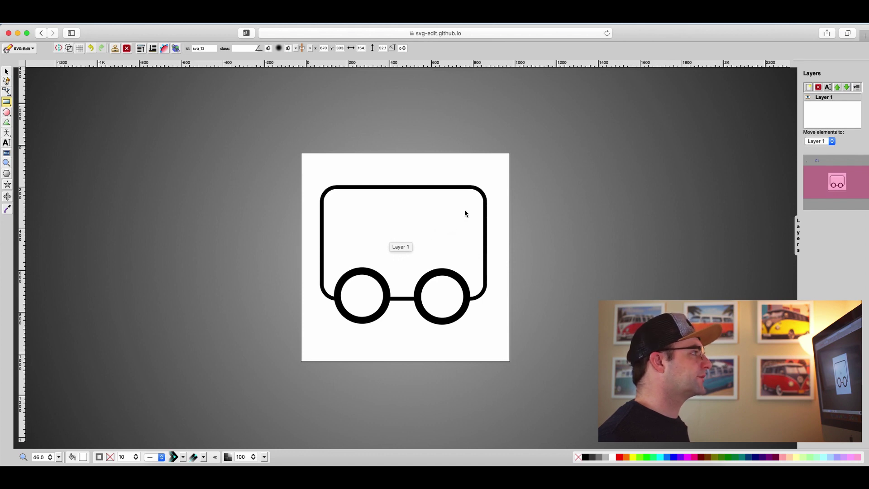
{"action": "mouse_move", "coordinate": [588, 284]}
{"action": "left_mouse_down"}
{"action": "mouse_move", "coordinate": [368, 188]}
{"action": "mouse_move", "coordinate": [324, 154]}
{"action": "left_mouse_up"}
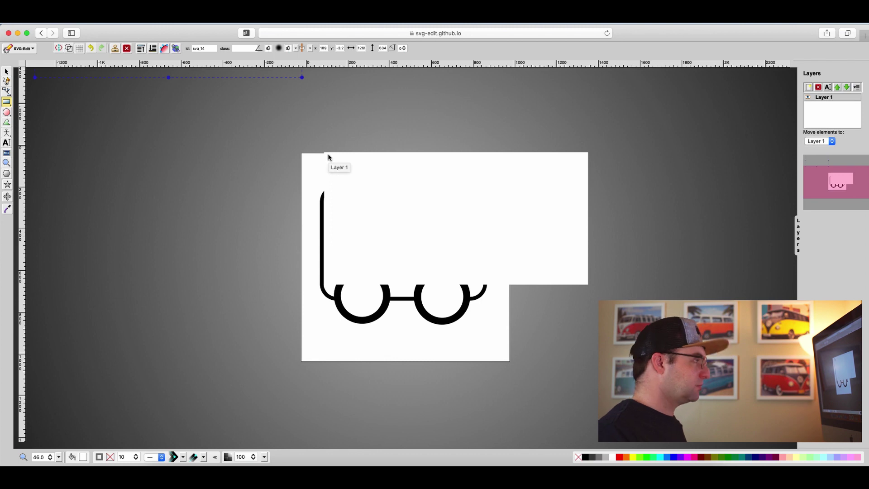
{"action": "key", "text": "Delete"}
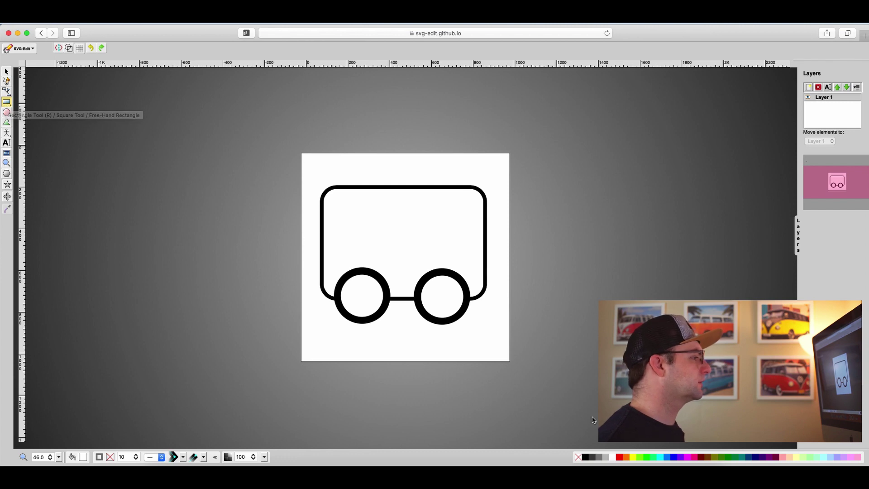
Draw a black-filled window rectangle about 245 by 206 in the upper right of the vehicle body and round its corners
{"action": "left_click", "coordinate": [587, 459]}
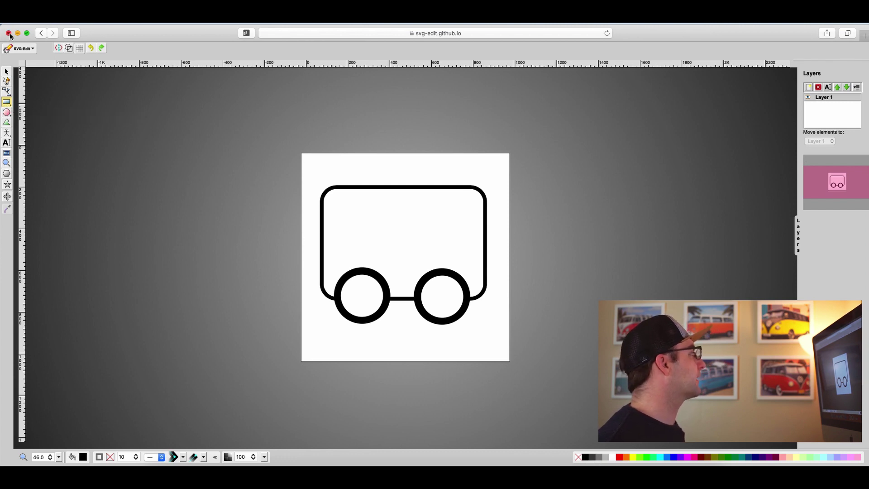
{"action": "left_click_drag", "start_coordinate": [425, 195], "coordinate": [476, 240]}
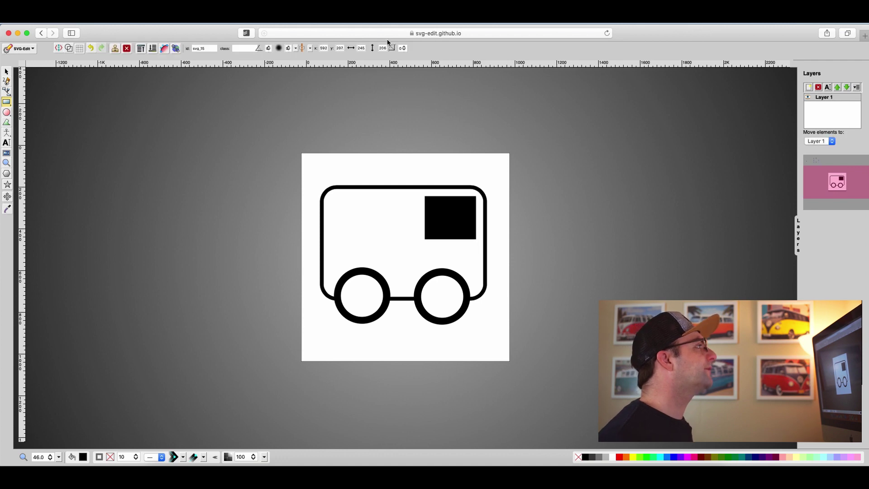
{"action": "left_click", "coordinate": [405, 49]}
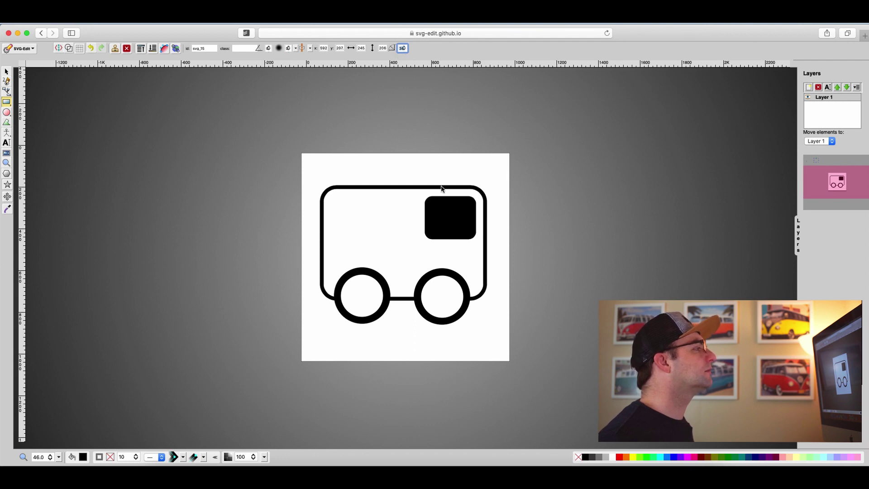
{"action": "left_click", "coordinate": [451, 221]}
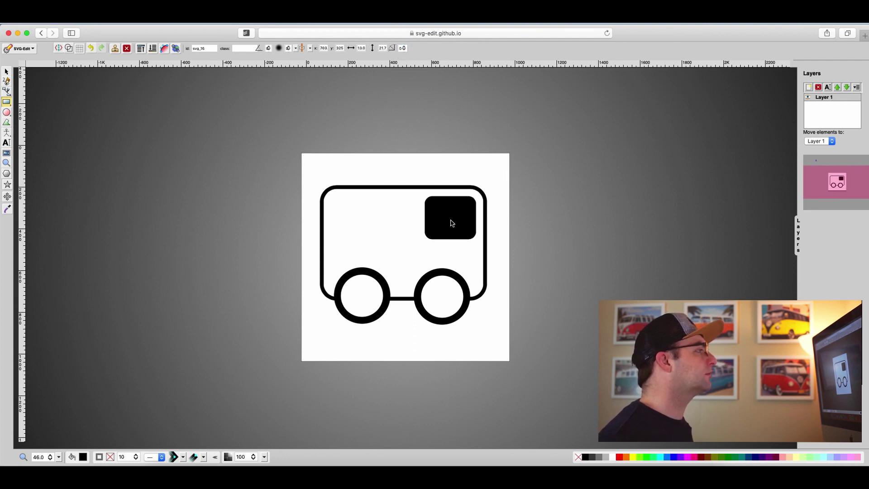
{"action": "left_click", "coordinate": [5, 72]}
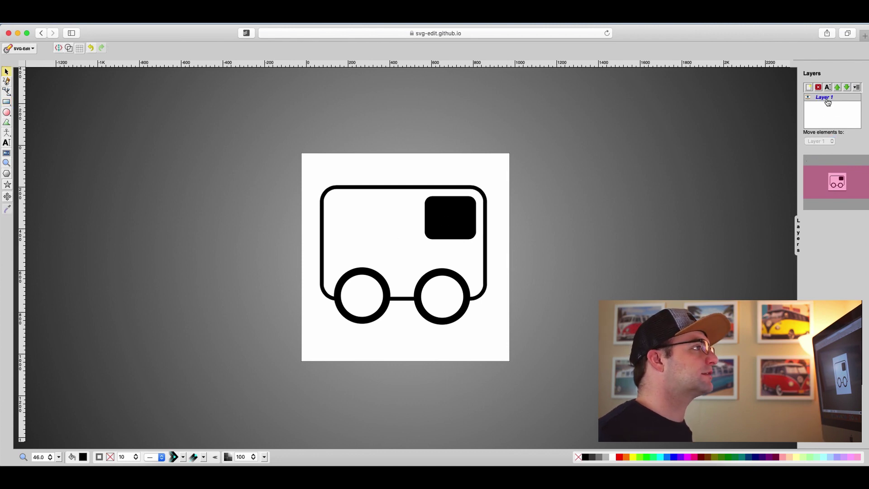
Hide Layer 1 and show it again
{"action": "left_click", "coordinate": [809, 98]}
{"action": "left_click", "coordinate": [809, 98]}
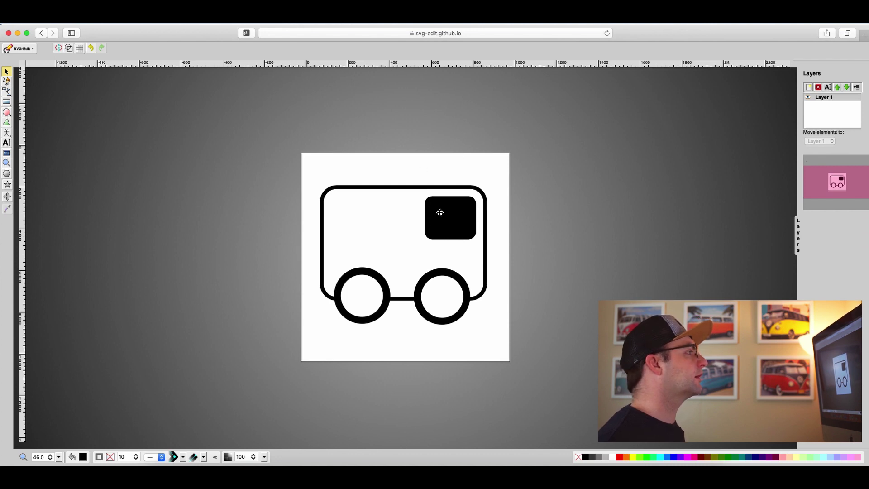
Delete the tiny stray rectangle over the black window and reposition the window at about x 568, y 205
{"action": "left_click_drag", "start_coordinate": [450, 216], "coordinate": [388, 215]}
{"action": "left_click", "coordinate": [449, 223]}
{"action": "left_click_drag", "start_coordinate": [449, 223], "coordinate": [464, 233]}
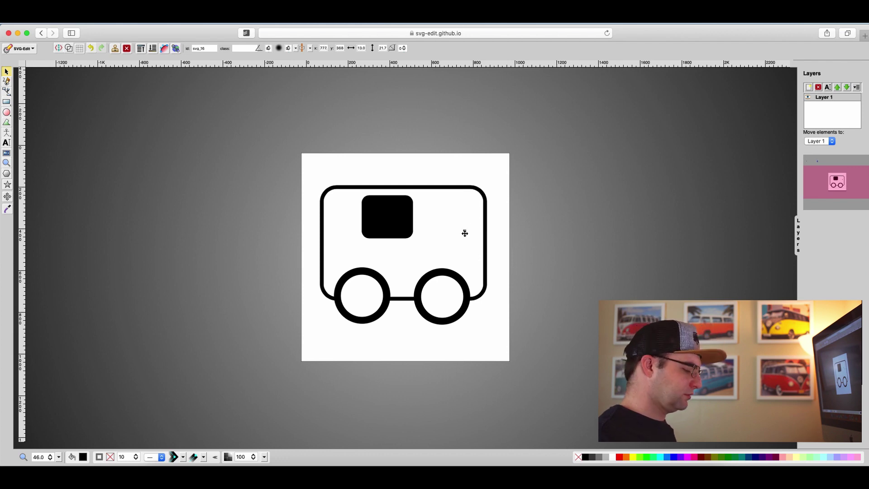
{"action": "key", "text": "BackSpace"}
{"action": "left_click_drag", "start_coordinate": [387, 225], "coordinate": [452, 230]}
Zoom the canvas far out and in to examine the drawing at different scales
{"action": "scroll", "coordinate": [407, 211], "scroll_direction": "down", "scroll_amount": 1}
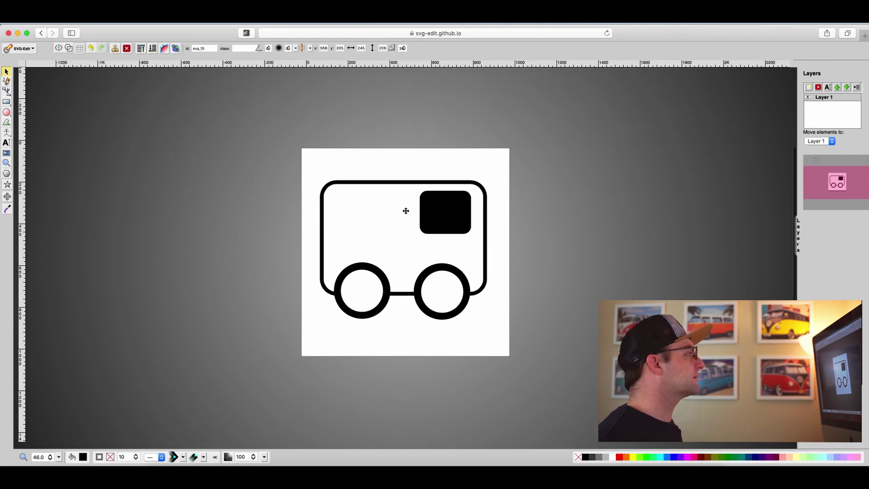
{"action": "scroll", "coordinate": [406, 210], "scroll_direction": "down", "scroll_amount": 5}
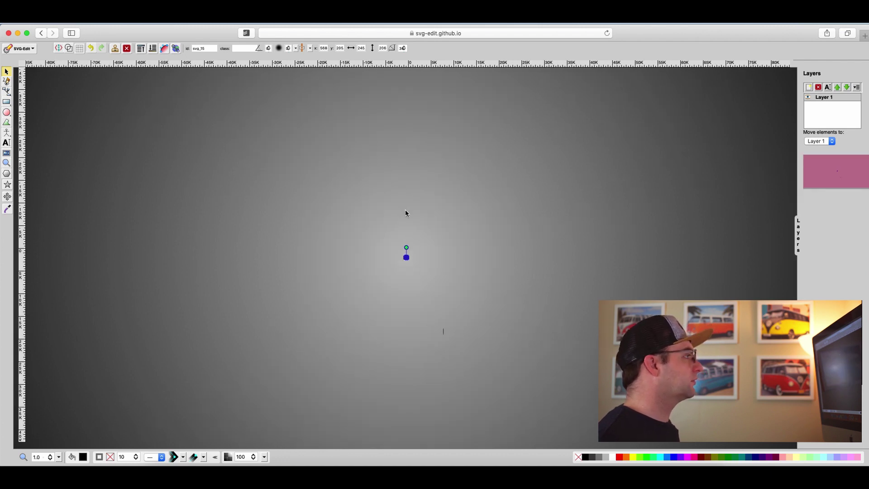
{"action": "scroll", "coordinate": [413, 278], "scroll_direction": "up", "scroll_amount": 6}
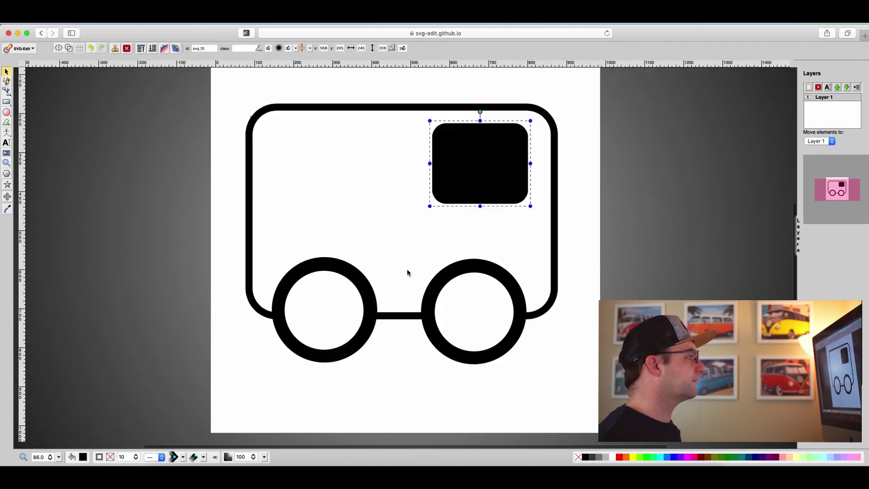
{"action": "scroll", "coordinate": [407, 272], "scroll_direction": "up", "scroll_amount": 3}
{"action": "scroll", "coordinate": [408, 272], "scroll_direction": "down", "scroll_amount": 6}
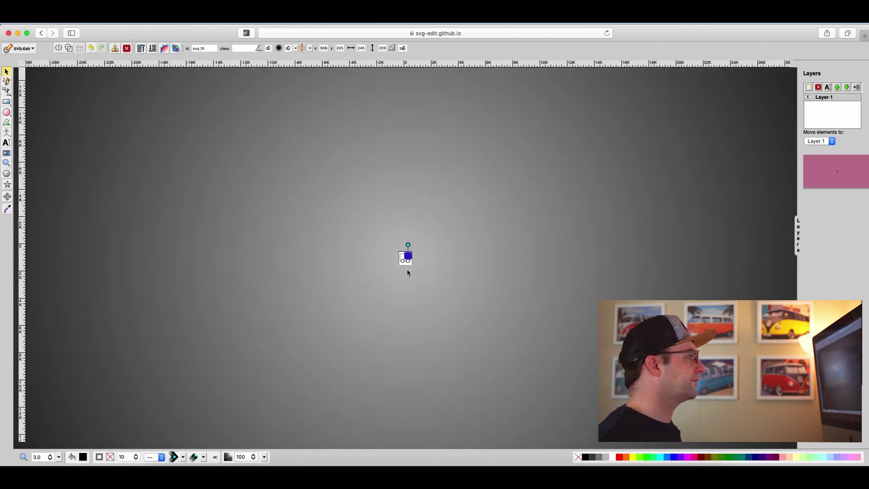
{"action": "scroll", "coordinate": [408, 272], "scroll_direction": "up", "scroll_amount": 8}
{"action": "scroll", "coordinate": [407, 271], "scroll_direction": "down", "scroll_amount": 3}
{"action": "scroll", "coordinate": [407, 271], "scroll_direction": "down", "scroll_amount": 3}
{"action": "scroll", "coordinate": [408, 270], "scroll_direction": "up", "scroll_amount": 6}
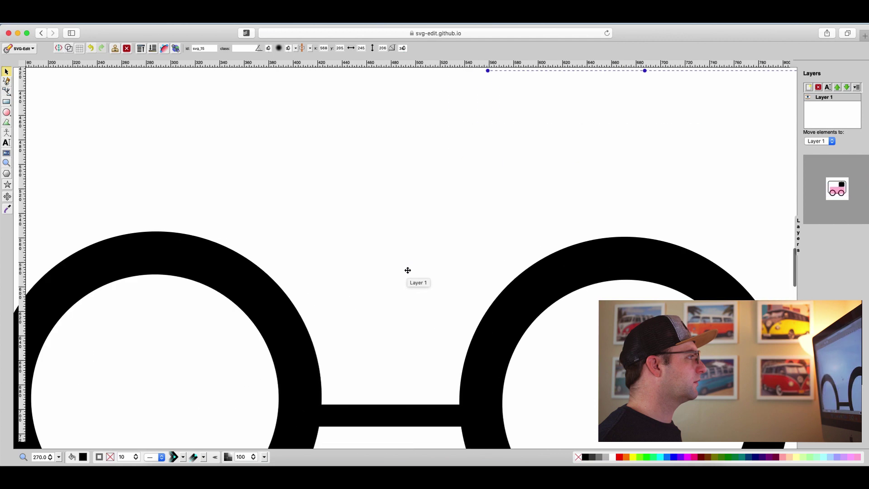
{"action": "scroll", "coordinate": [407, 270], "scroll_direction": "down", "scroll_amount": 4}
Copy the black window to the original's lower left, overlapping it, and try to group the two windows
{"action": "left_click_drag", "start_coordinate": [456, 200], "coordinate": [419, 217]}
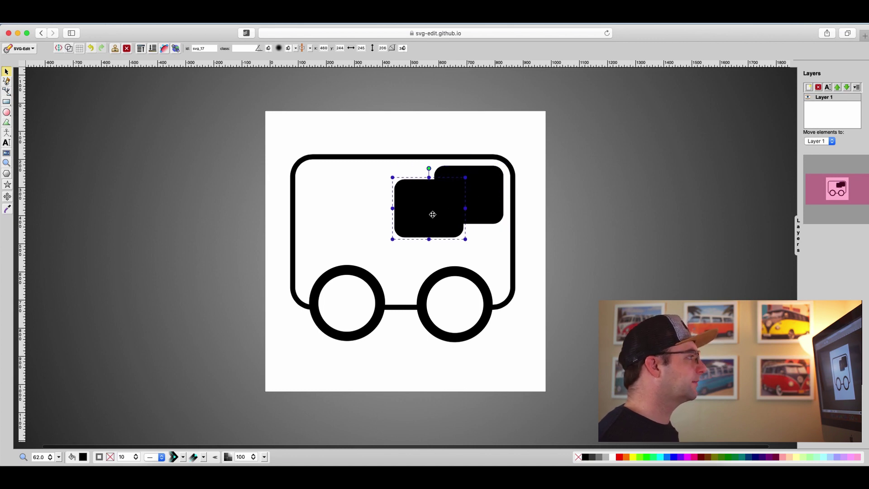
{"action": "left_click", "coordinate": [482, 199], "text": "shift"}
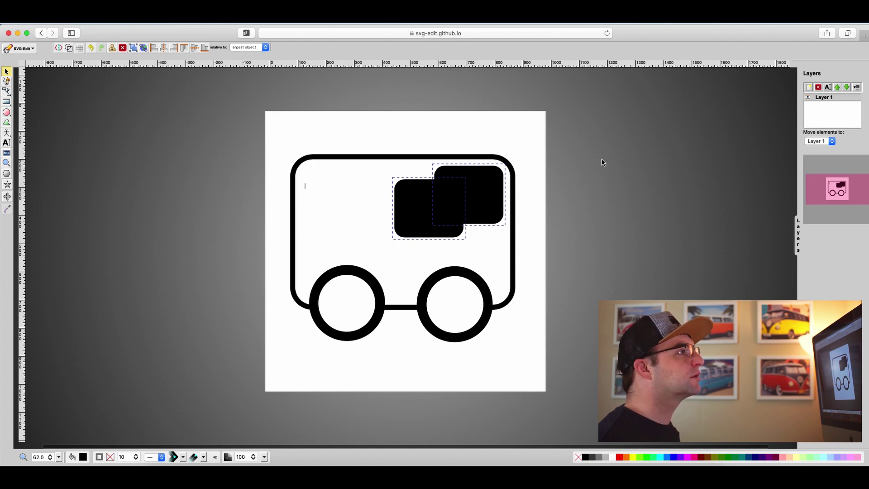
{"action": "right_click", "coordinate": [491, 183]}
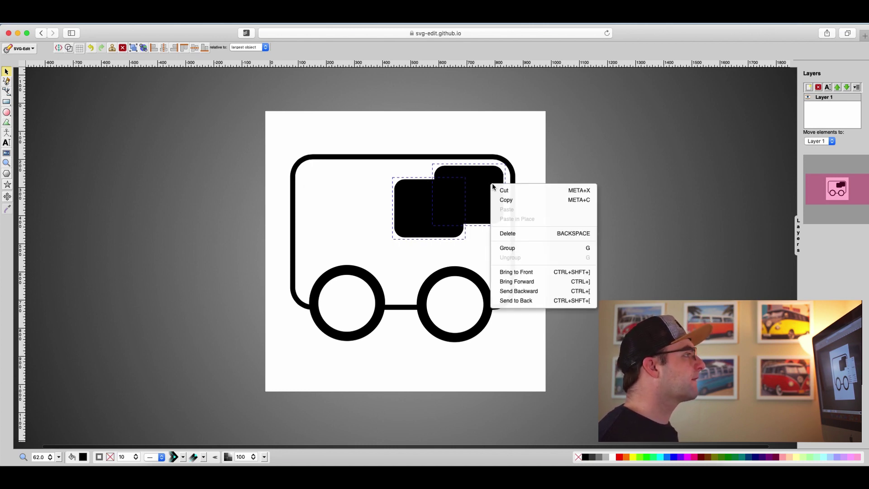
{"action": "left_click", "coordinate": [527, 249]}
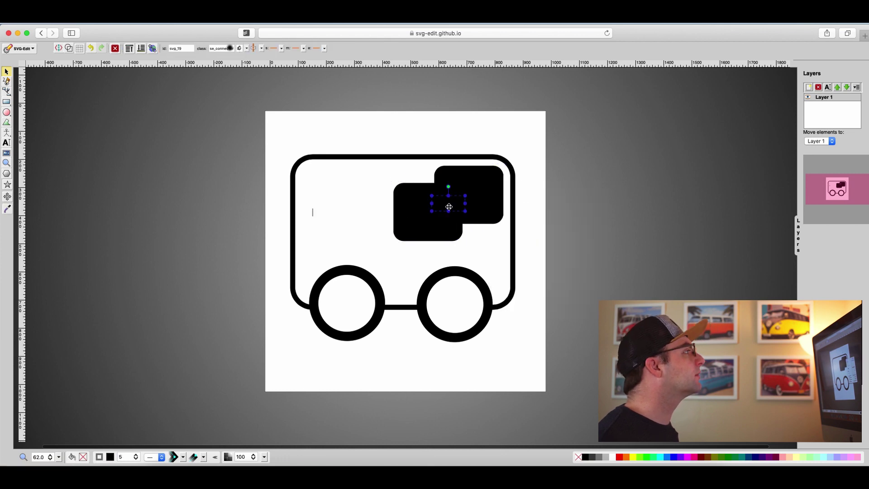
{"action": "key", "text": "Escape"}
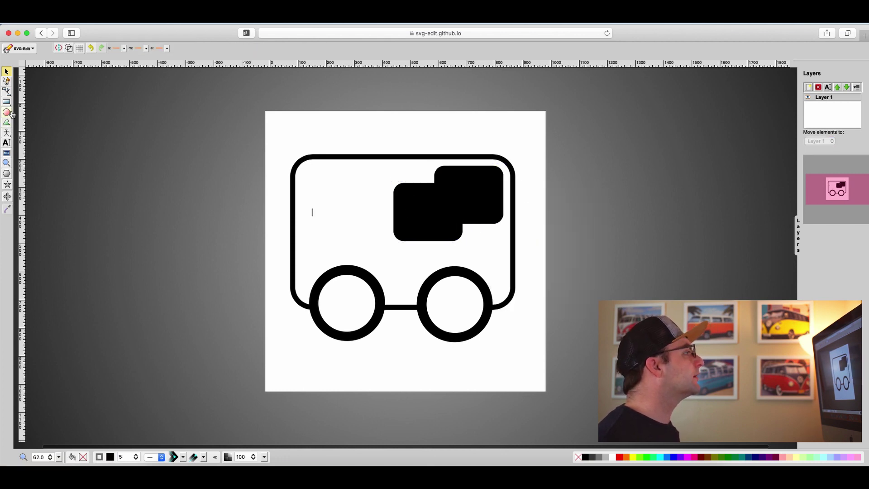